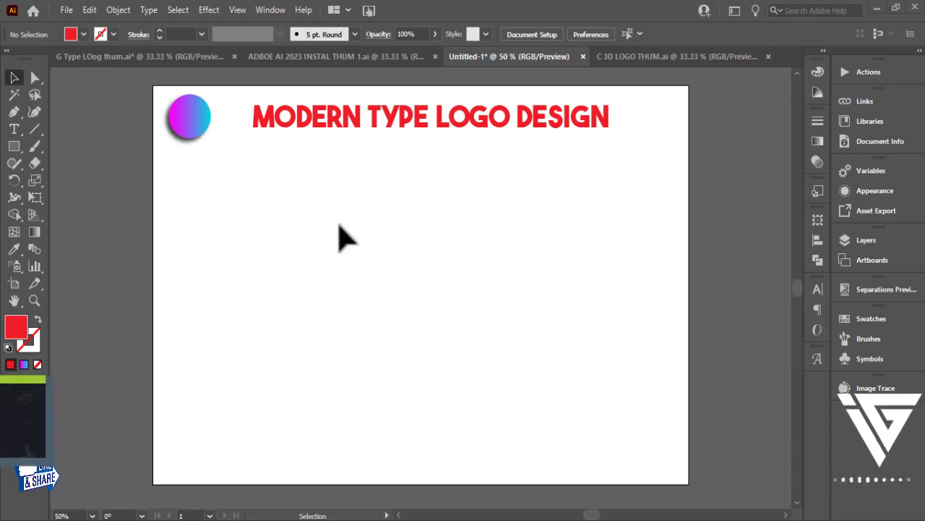
# - Switch to the Type tool to add text below the red title
pyautogui.click(14, 127)
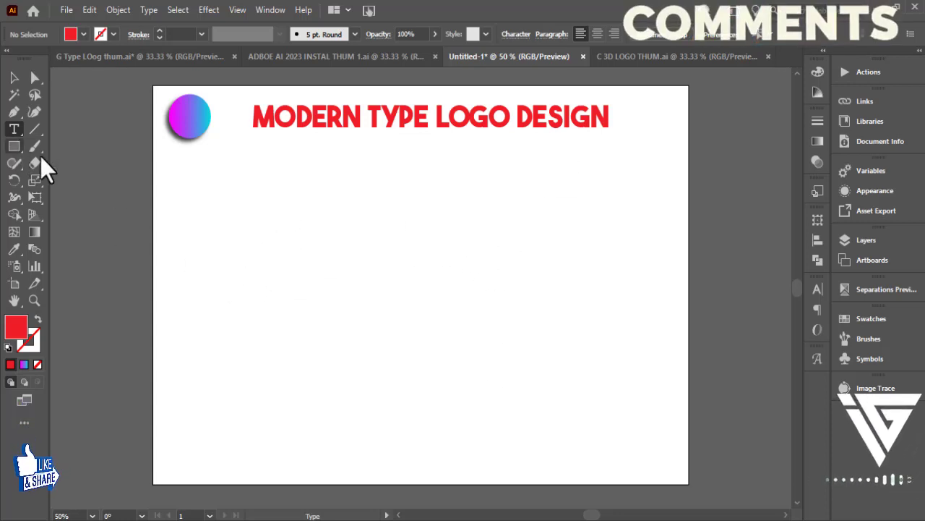
# - Type a letter on the artboard, enlarge it into a big C, and move it left and down
pyautogui.click(353, 254)
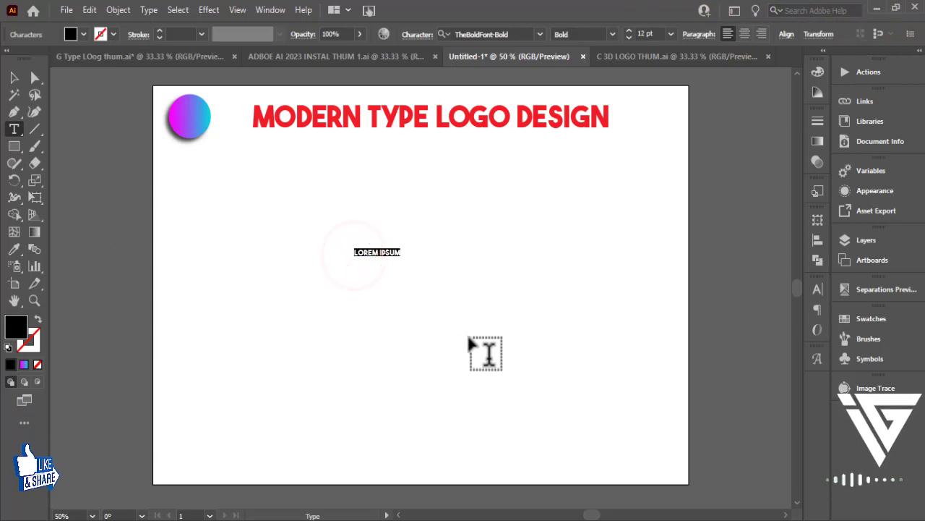
pyautogui.write('d')
pyautogui.click(16, 78)
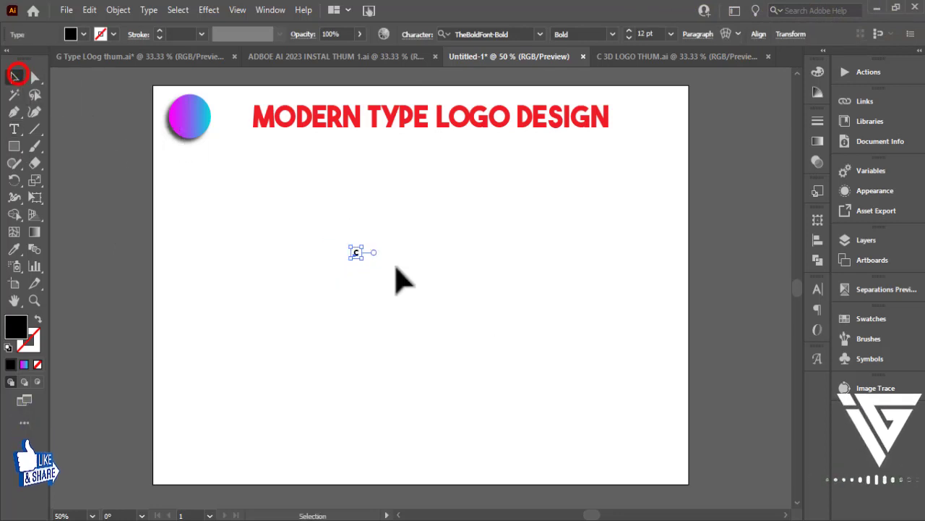
pyautogui.moveTo(366, 262); pyautogui.dragTo(602, 394)
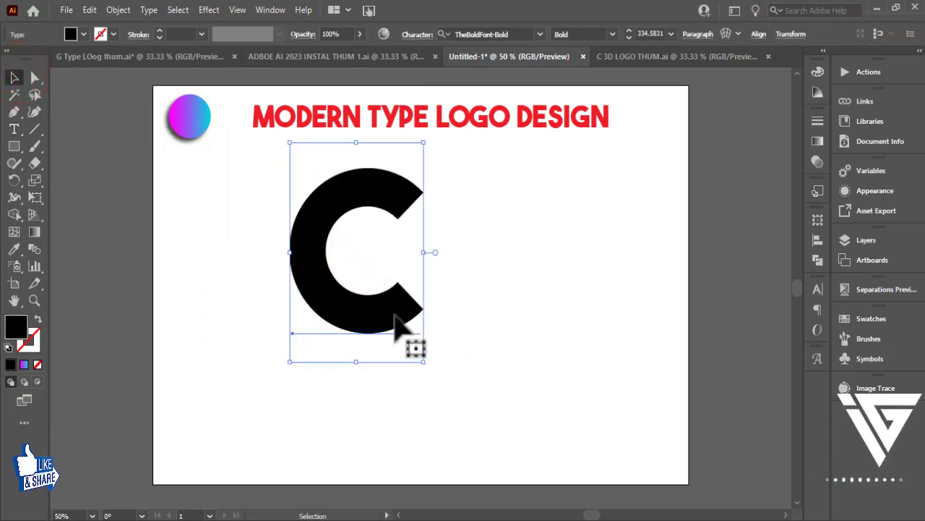
pyautogui.moveTo(403, 320); pyautogui.dragTo(379, 368)
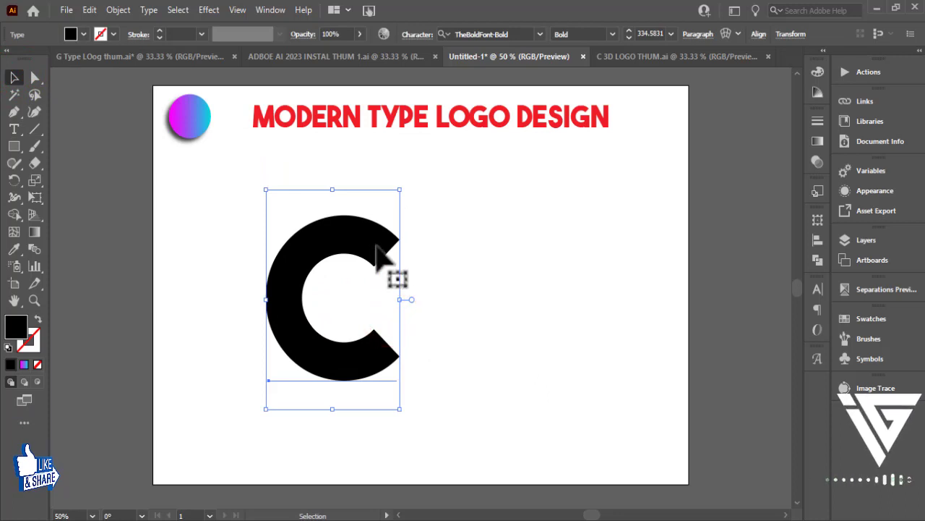
pyautogui.moveTo(391, 275); pyautogui.dragTo(349, 275)
# - Set the C's font to Acumin Variable Concept
pyautogui.click(538, 37)
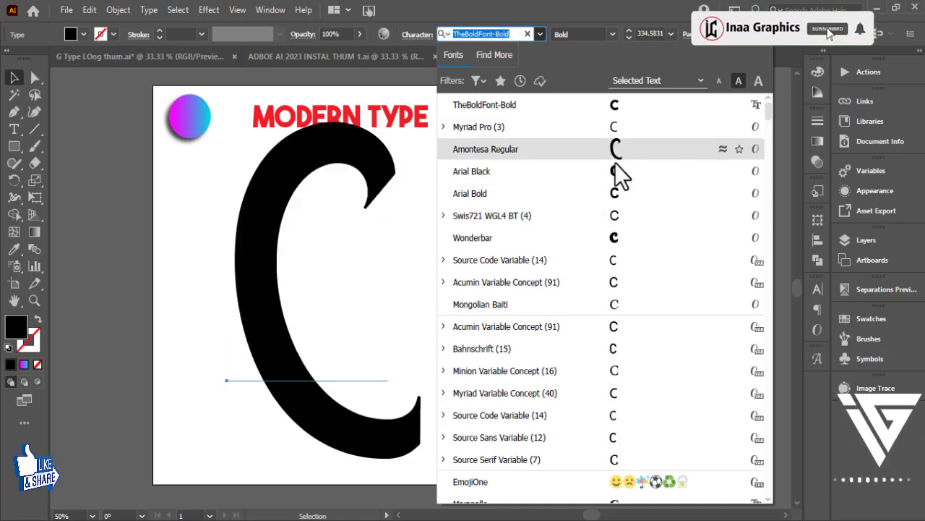
pyautogui.click(633, 326)
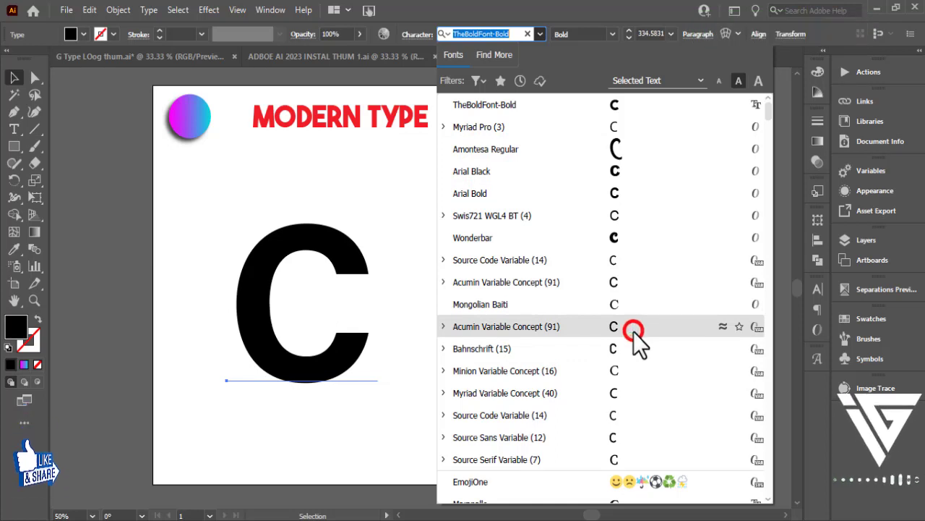
pyautogui.click(506, 287)
pyautogui.click(344, 249)
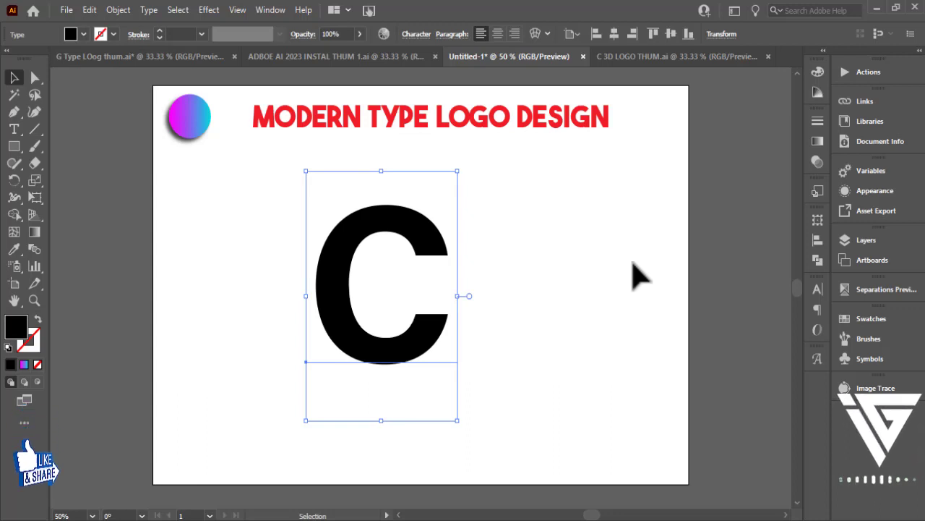
# - Expand the C text into shapes with Object > Expand
pyautogui.click(613, 221)
pyautogui.click(423, 235)
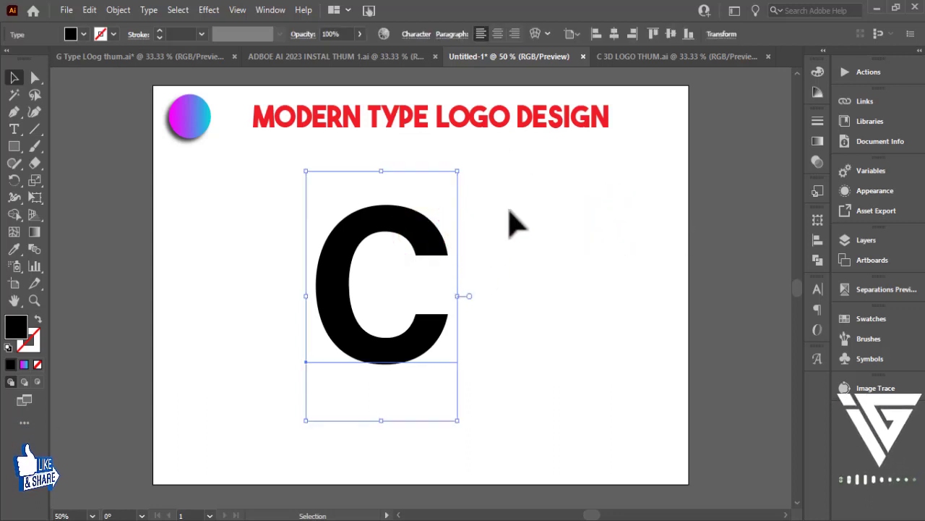
pyautogui.click(119, 10)
pyautogui.click(193, 174)
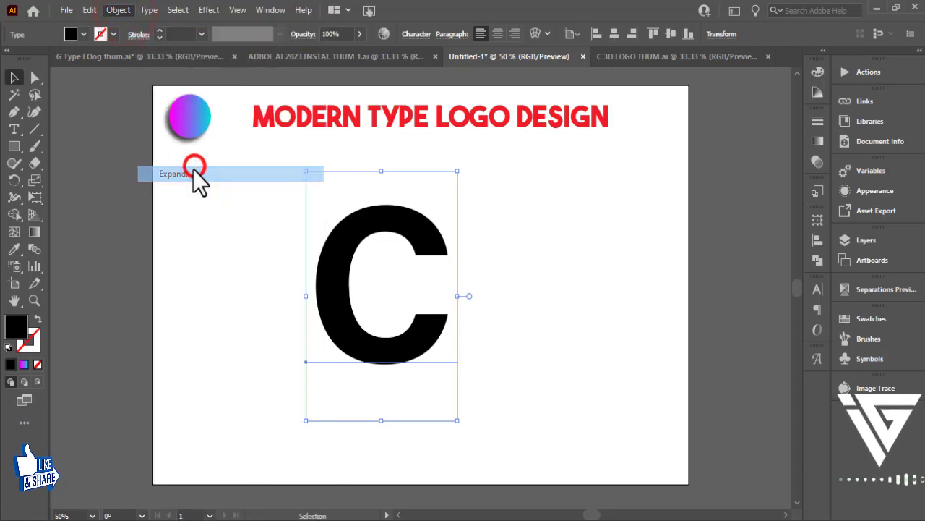
pyautogui.click(431, 349)
# - Give the C no fill and a black 1 pt stroke
pyautogui.click(588, 230)
pyautogui.click(424, 224)
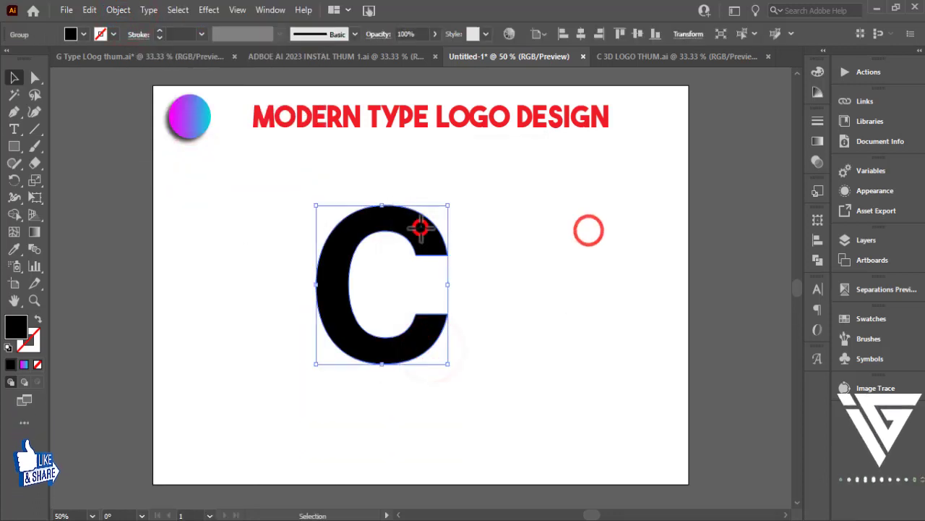
pyautogui.click(86, 35)
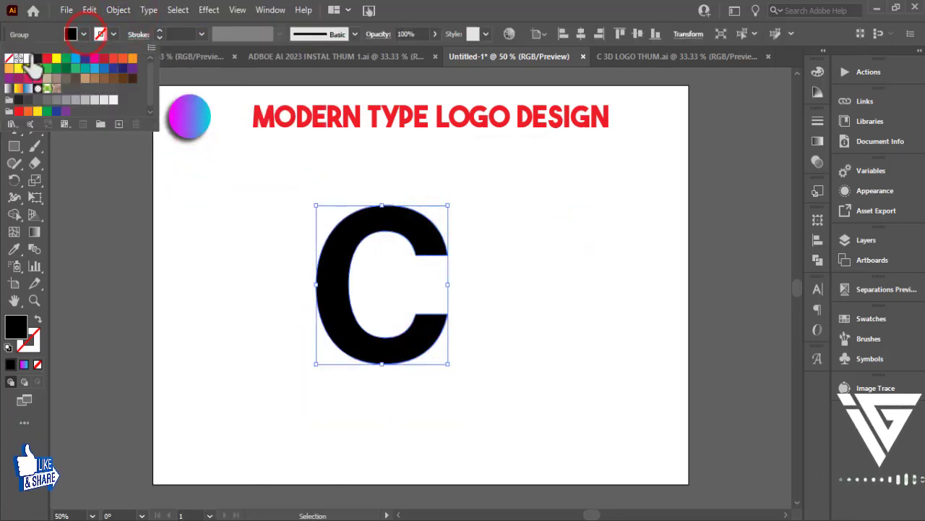
pyautogui.click(8, 58)
pyautogui.click(113, 35)
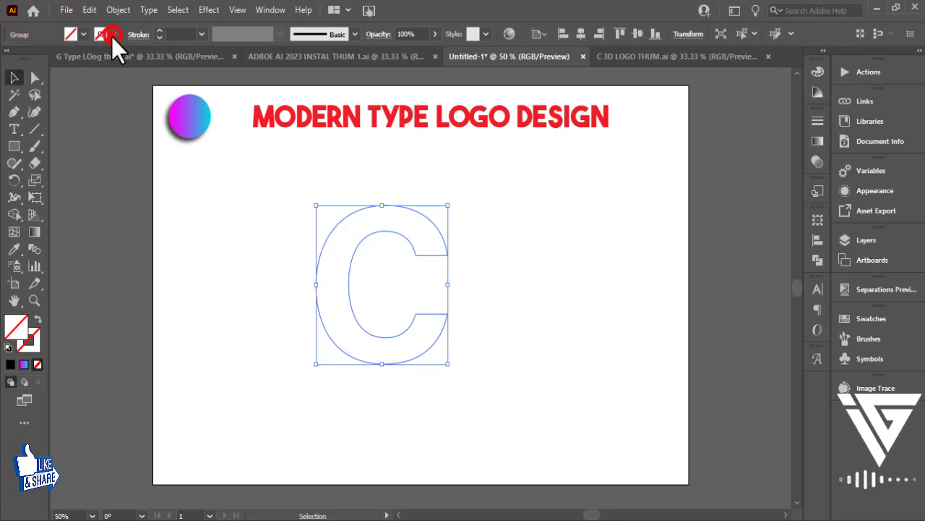
pyautogui.click(37, 58)
pyautogui.click(506, 253)
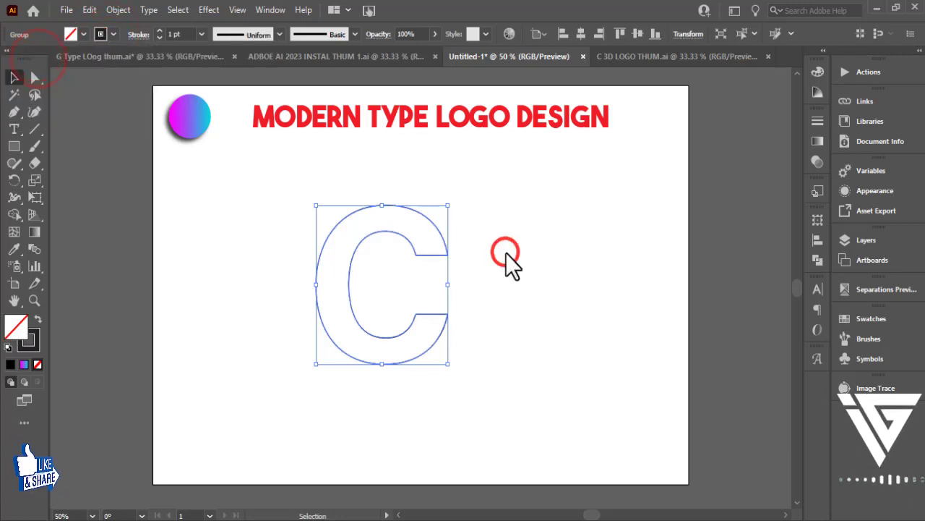
# - Scale the C outline to about twice its size and nudge it right and down
pyautogui.press('a')
pyautogui.hotkey('ctrl', '+')
pyautogui.press('v')
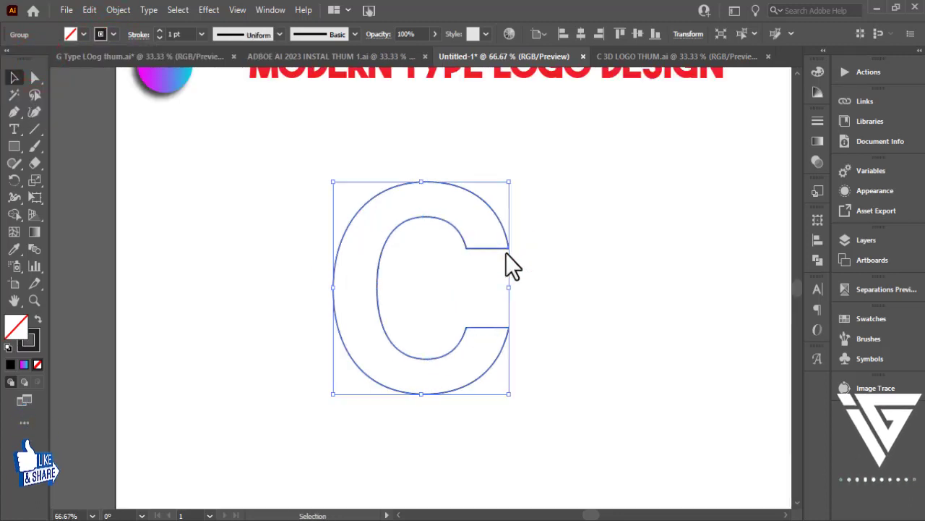
pyautogui.press('a')
pyautogui.hotkey('ctrl', '-')
pyautogui.press('v')
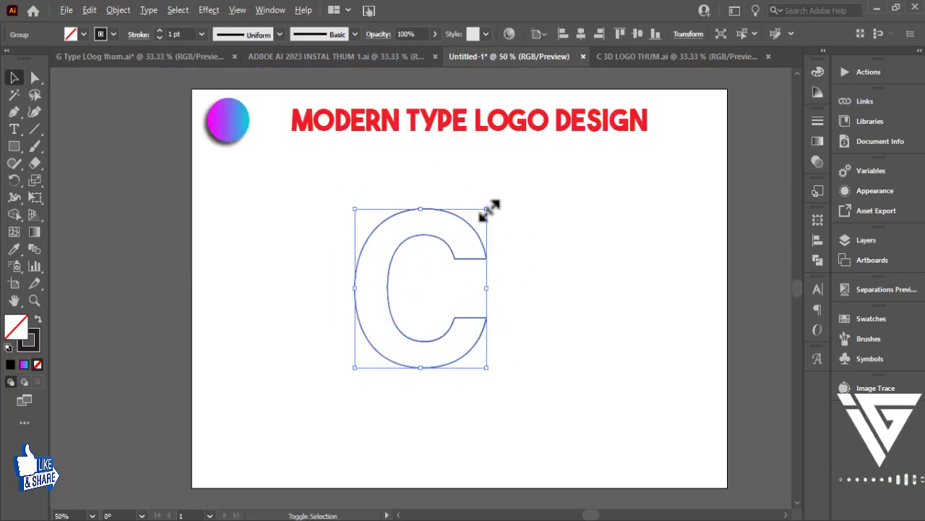
pyautogui.moveTo(488, 211)
pyautogui.mouseDown()
pyautogui.moveTo(547, 217)
pyautogui.moveTo(557, 232)
pyautogui.mouseUp()
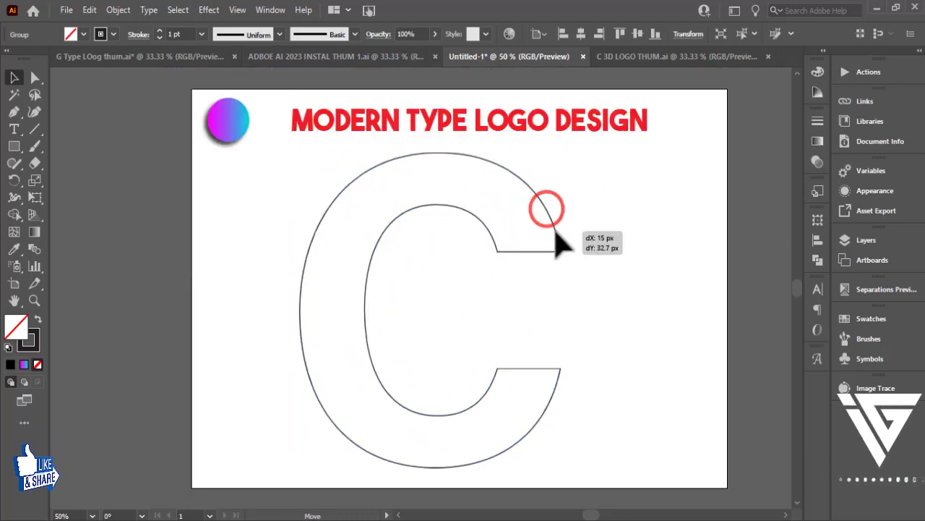
pyautogui.click(663, 289)
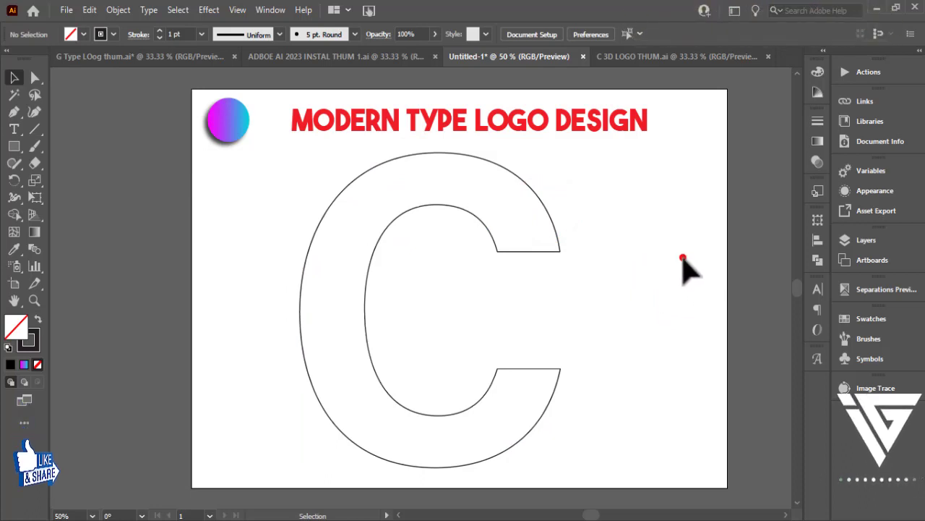
pyautogui.moveTo(636, 198); pyautogui.dragTo(407, 262)
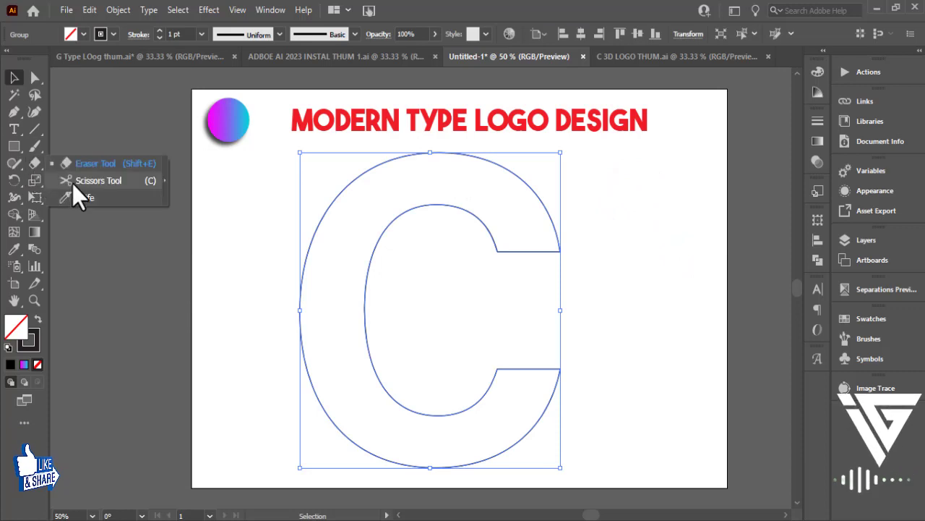
# - Cut the C outline at its top and bottom flat ends
pyautogui.moveTo(33, 169); pyautogui.dragTo(72, 182)
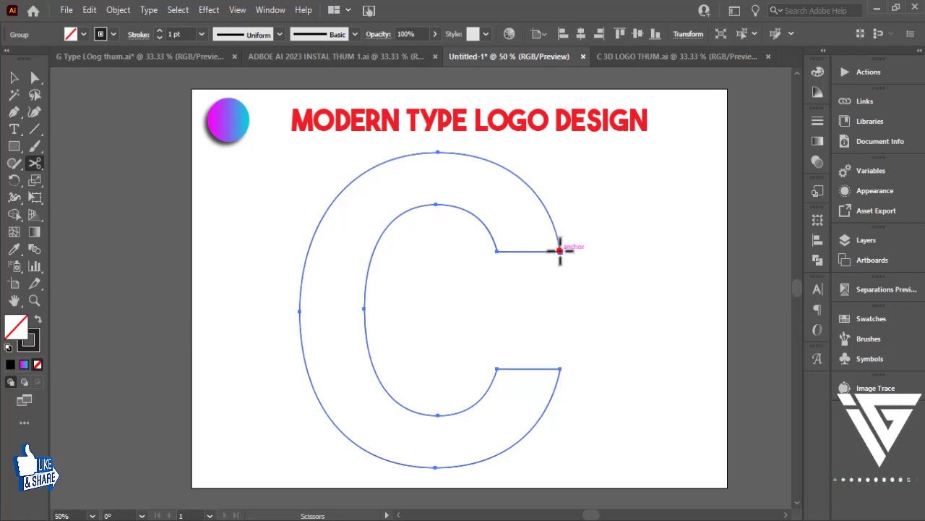
pyautogui.click(559, 251)
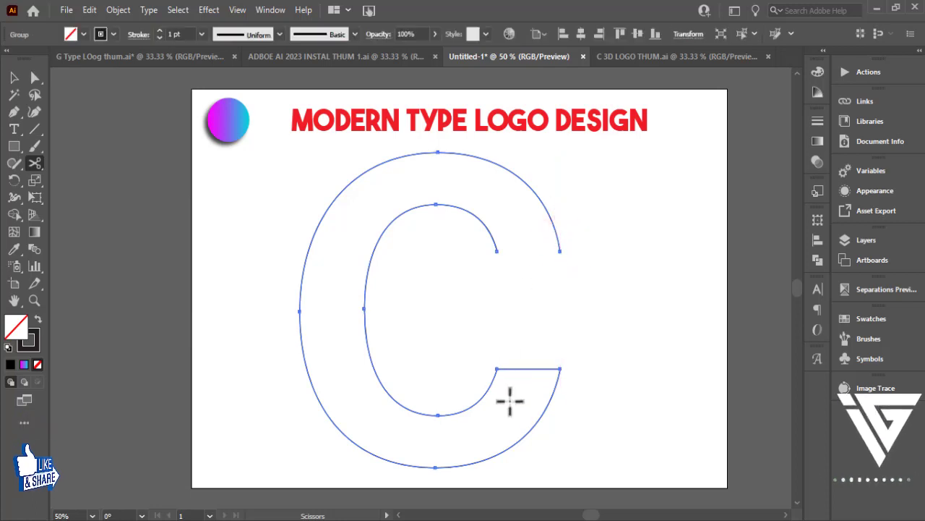
pyautogui.click(497, 368)
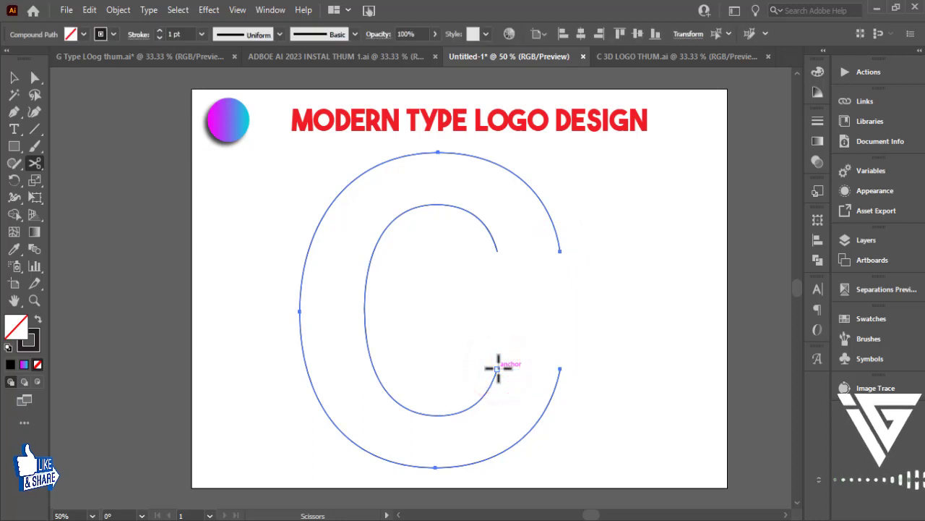
pyautogui.click(15, 78)
pyautogui.click(320, 304)
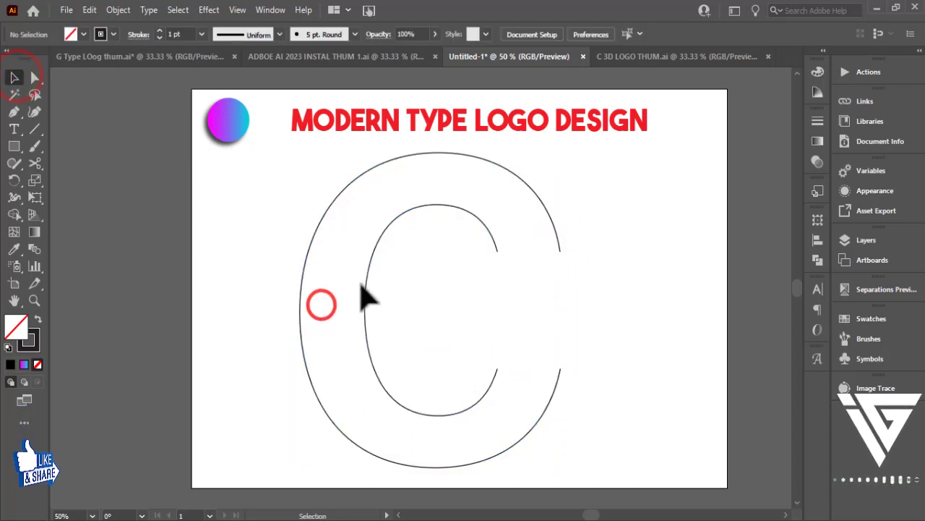
pyautogui.click(367, 282)
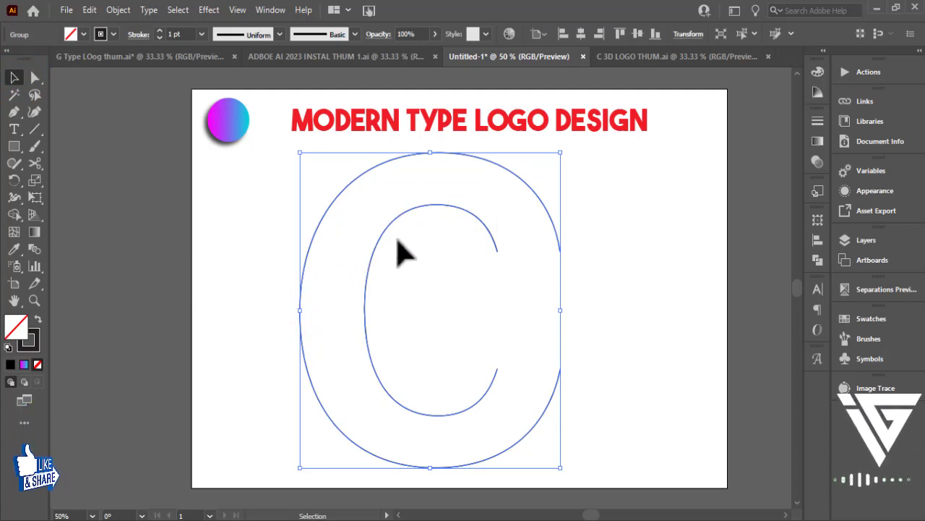
# - Delete the C's inner curve with the Shape Builder, leaving only the outer arc
pyautogui.click(13, 214)
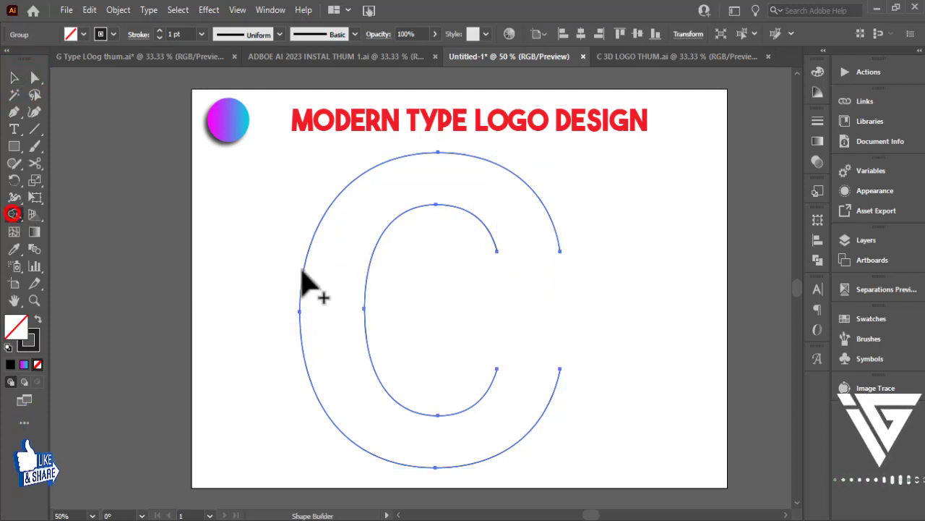
pyautogui.click(405, 271)
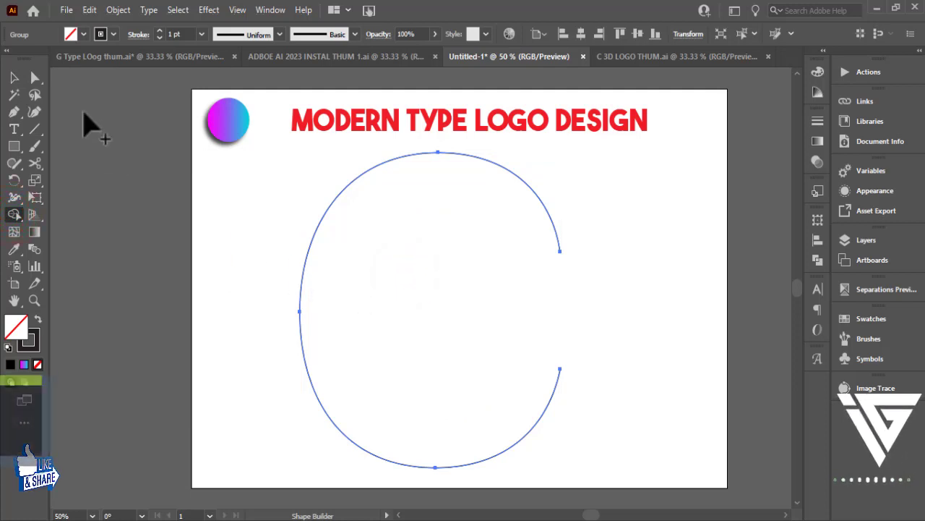
pyautogui.click(14, 77)
pyautogui.click(202, 256)
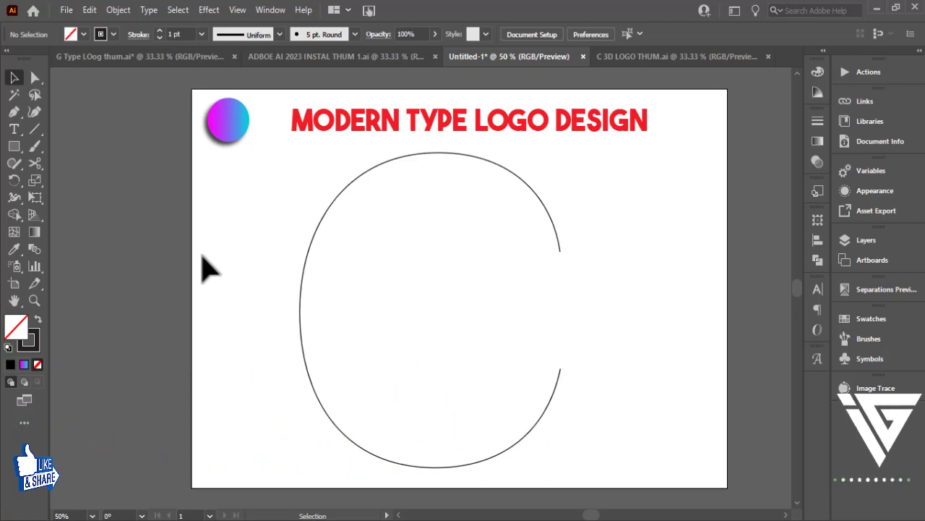
# - Shrink the C outline and move it down and to the right
pyautogui.moveTo(226, 255); pyautogui.dragTo(533, 310)
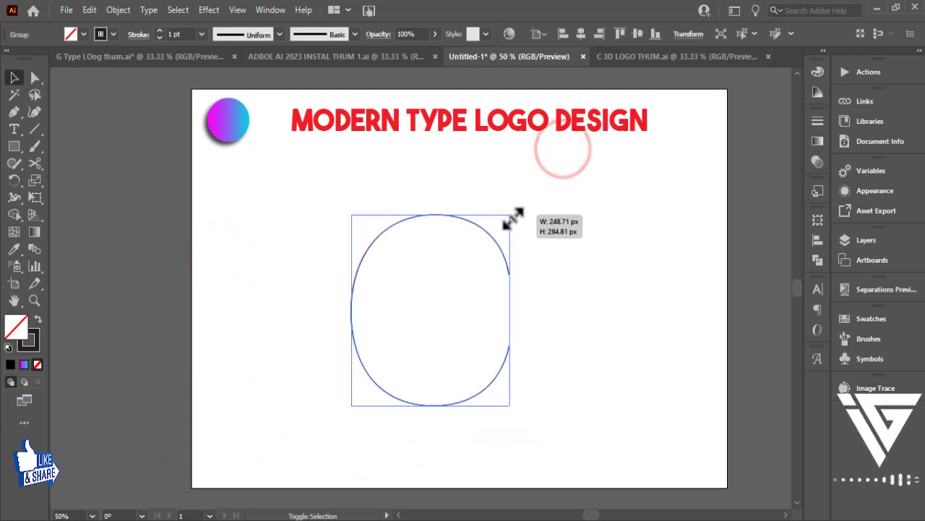
pyautogui.moveTo(561, 152); pyautogui.dragTo(510, 215)
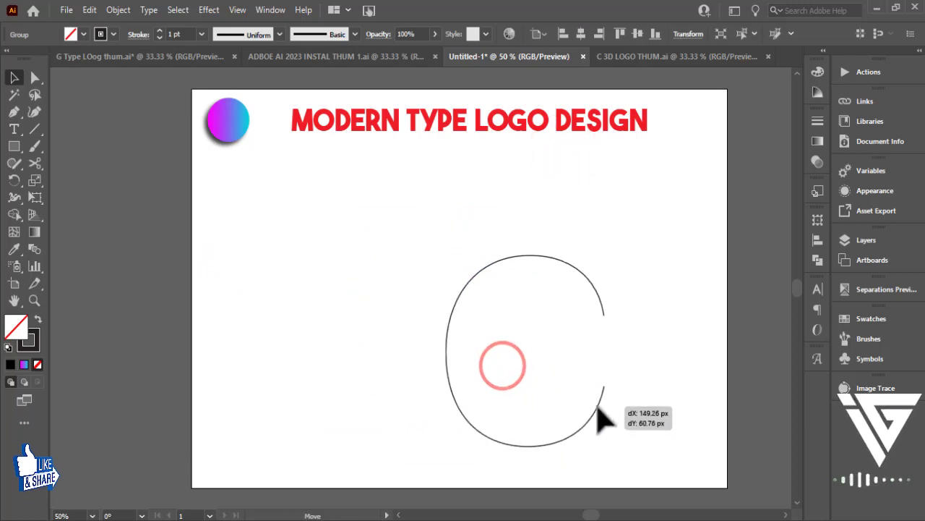
pyautogui.moveTo(504, 367); pyautogui.dragTo(599, 408)
pyautogui.click(528, 222)
# - Draw a small gradient circle near the upper left and drag a copy rightward
pyautogui.click(245, 127)
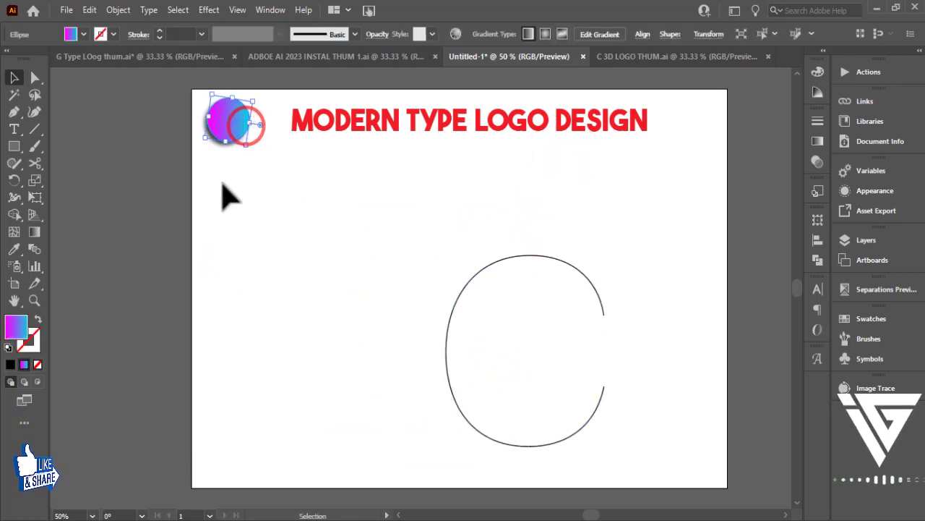
pyautogui.press('l')
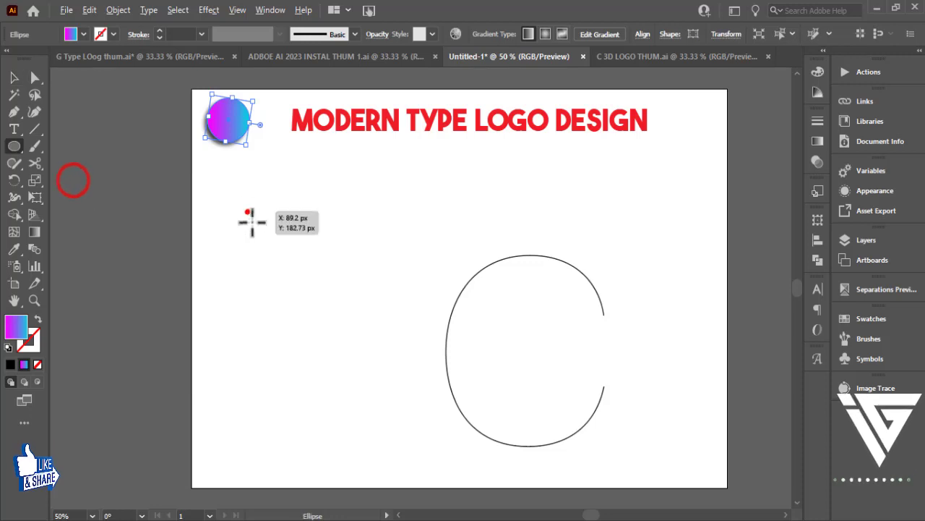
pyautogui.moveTo(248, 211); pyautogui.dragTo(269, 233)
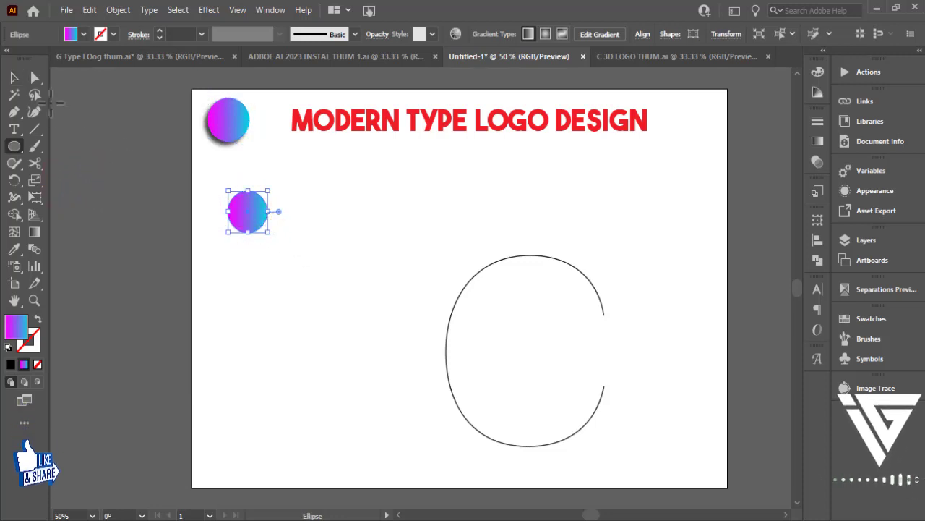
pyautogui.click(13, 77)
pyautogui.moveTo(255, 220)
pyautogui.mouseDown()
pyautogui.moveTo(238, 200)
pyautogui.moveTo(599, 194)
pyautogui.moveTo(628, 205)
pyautogui.mouseUp()
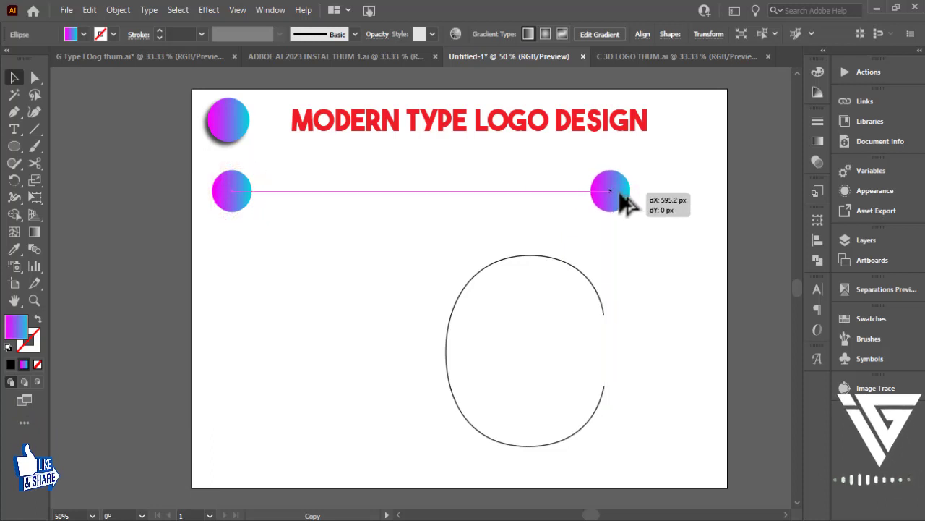
# - Drop the circle copy at the far right and Vertical Align Center both circles
pyautogui.click(345, 252)
pyautogui.moveTo(173, 183); pyautogui.dragTo(646, 192)
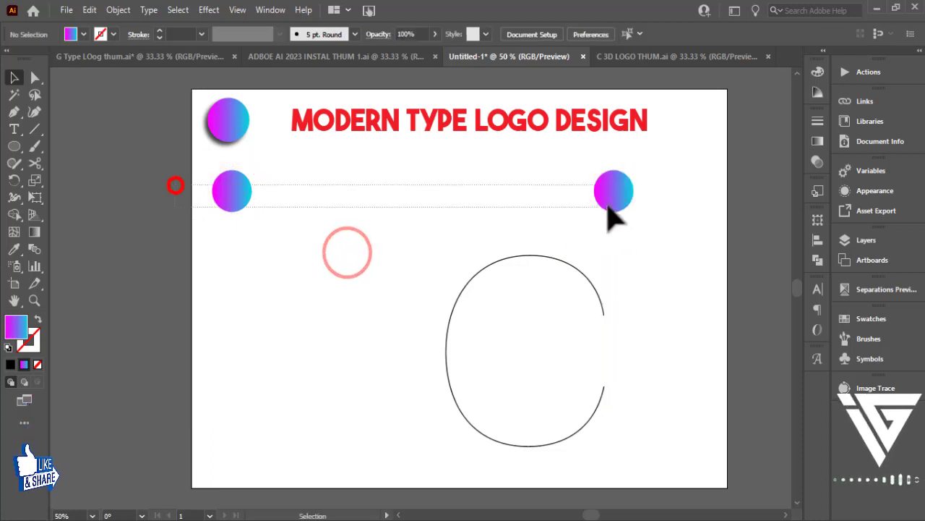
pyautogui.click(815, 240)
pyautogui.click(767, 249)
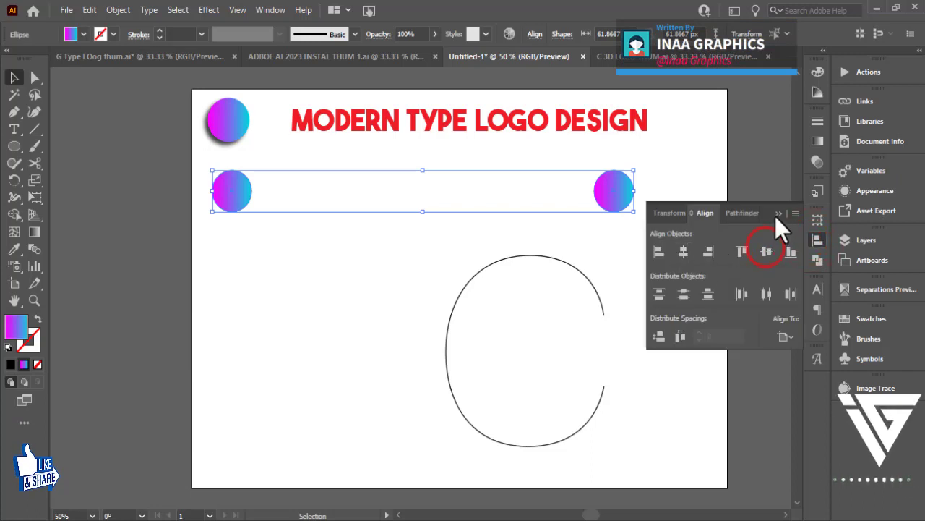
pyautogui.click(775, 215)
pyautogui.click(723, 152)
pyautogui.click(684, 175)
pyautogui.moveTo(685, 176); pyautogui.dragTo(232, 201)
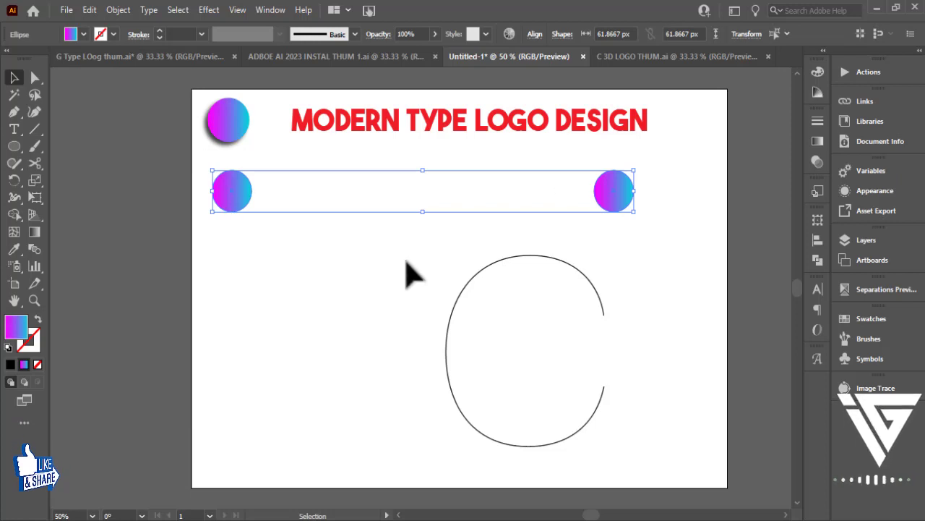
pyautogui.click(116, 12)
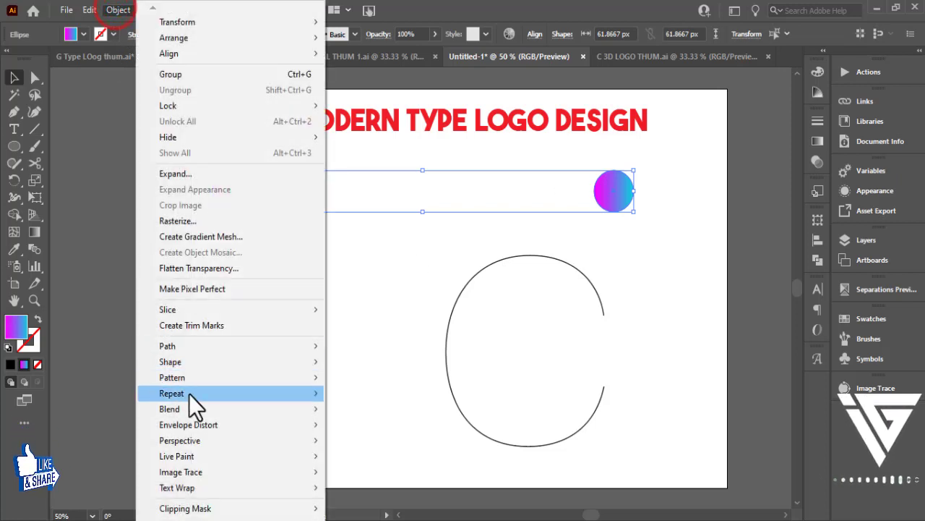
pyautogui.moveTo(180, 409)
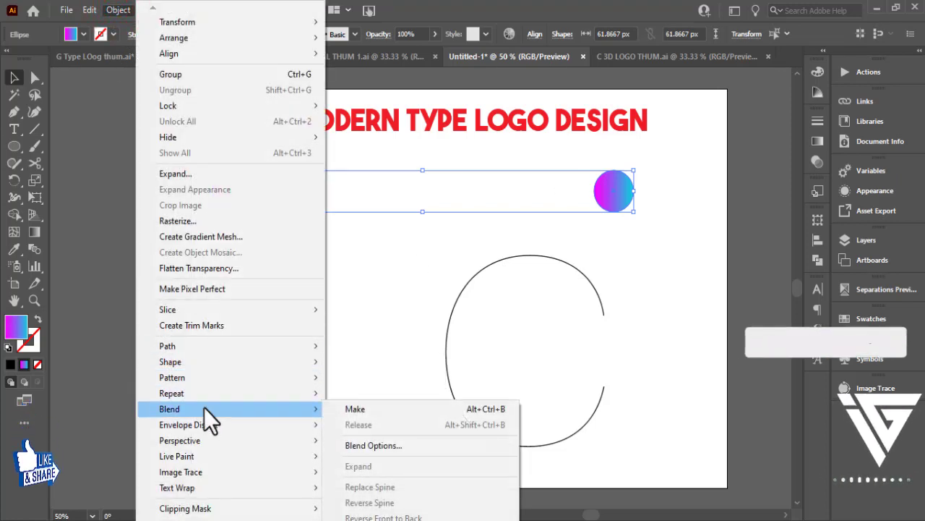
# - Set Blend Options spacing to Specified Steps with 1000 steps
pyautogui.click(371, 447)
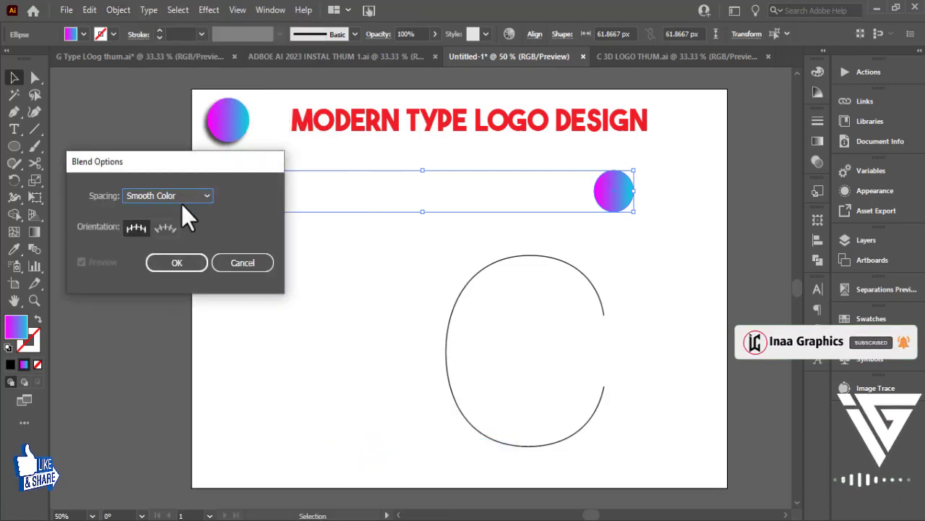
pyautogui.moveTo(184, 163); pyautogui.dragTo(325, 244)
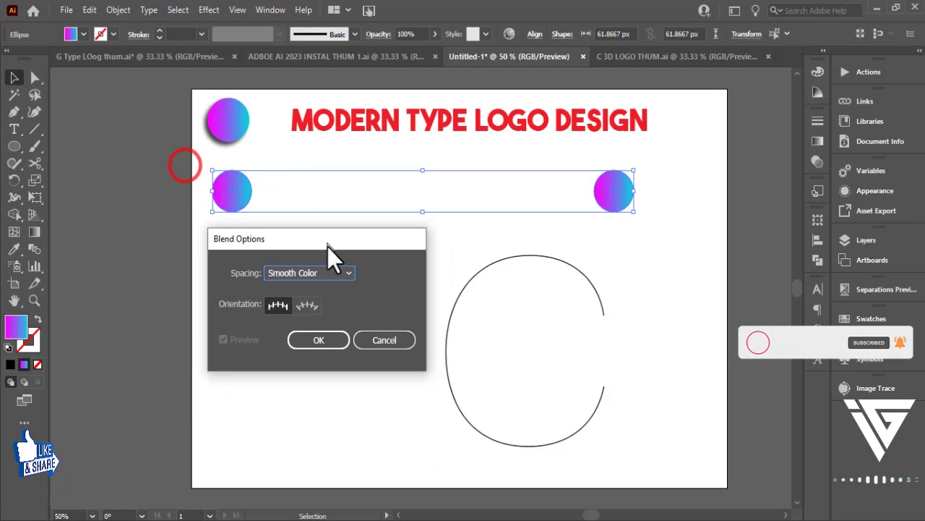
pyautogui.click(295, 276)
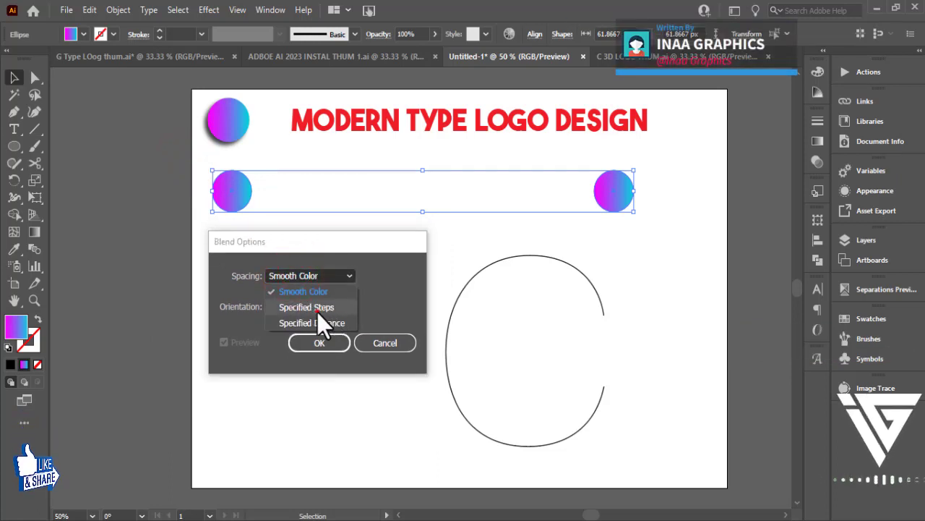
pyautogui.click(318, 308)
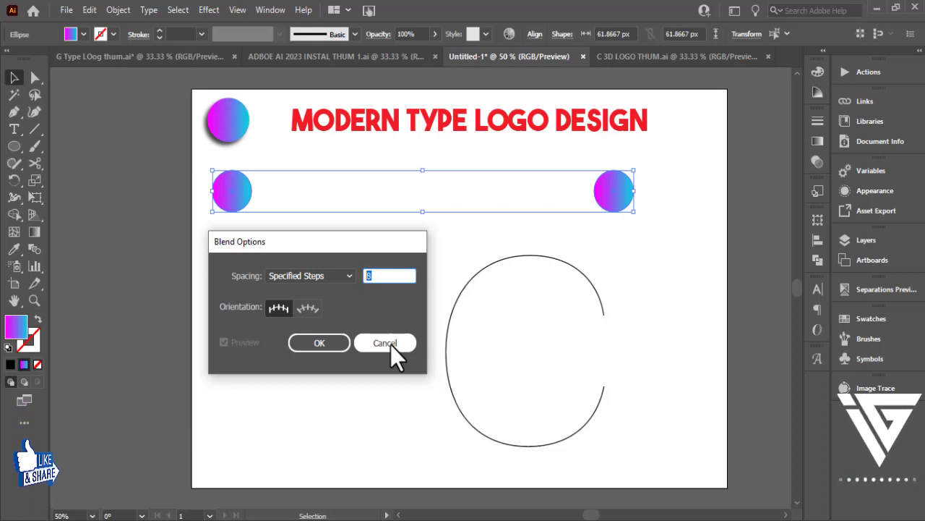
pyautogui.write('1000')
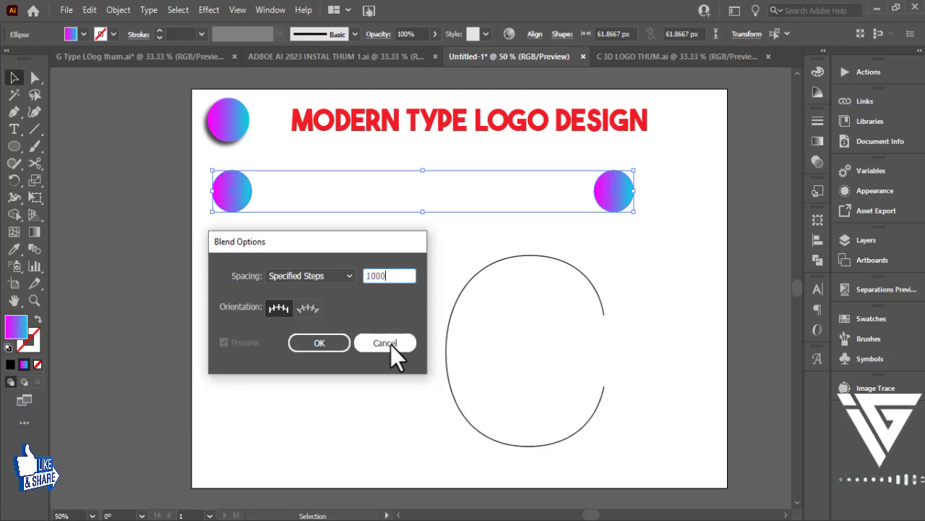
pyautogui.click(391, 344)
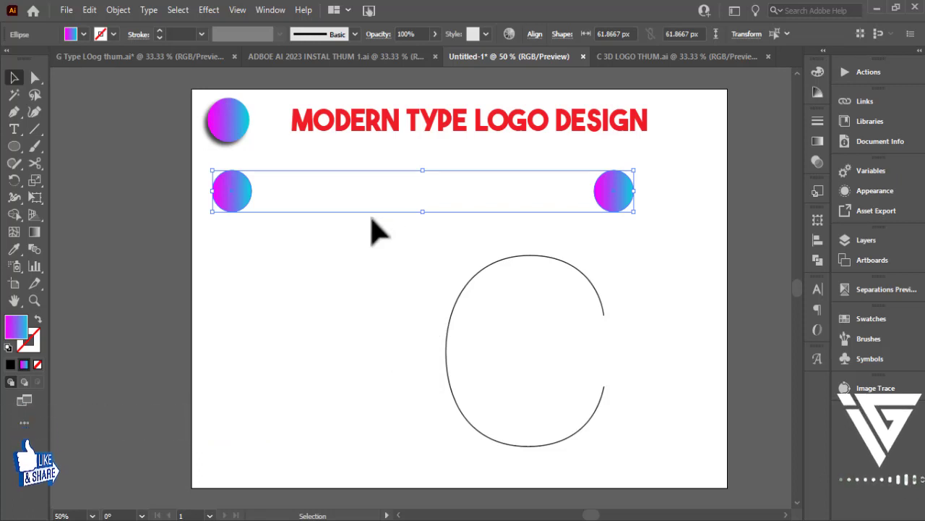
# - Make the blend, merging the two circles into one magenta-to-cyan bar
pyautogui.click(127, 13)
pyautogui.moveTo(217, 409)
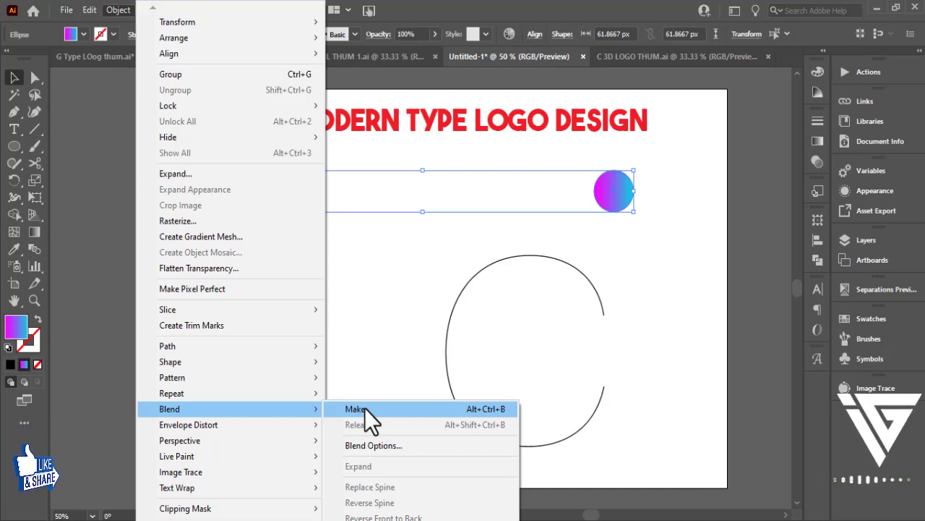
pyautogui.click(365, 408)
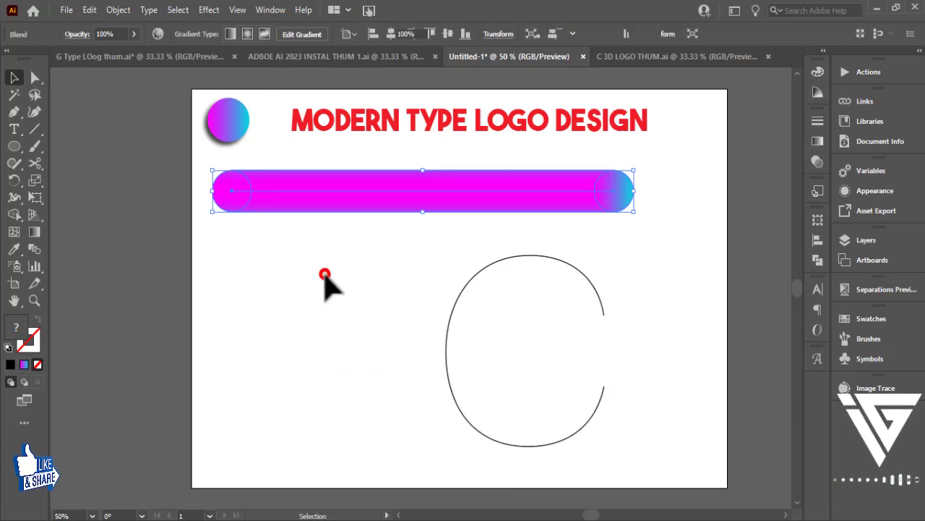
pyautogui.click(325, 276)
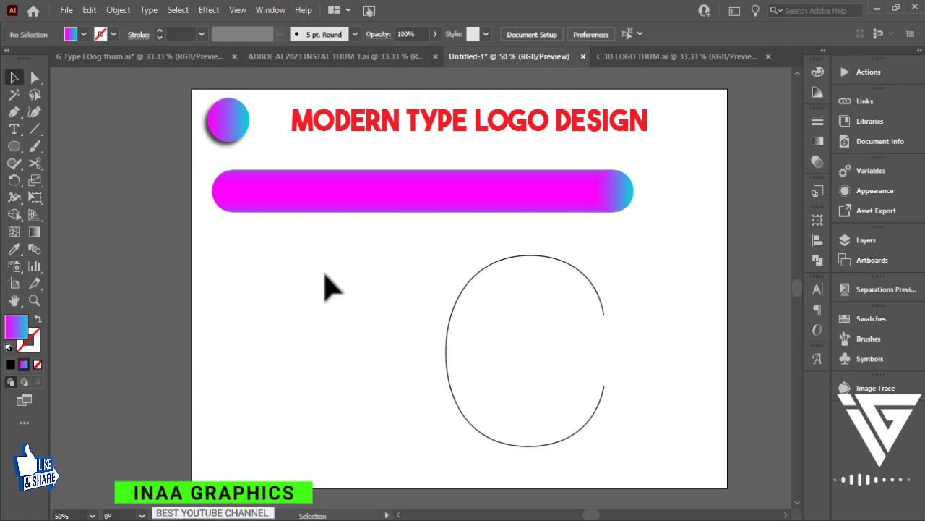
# - Drag a copy of the blend bar off to the left and pan back to the artboard
pyautogui.moveTo(283, 304); pyautogui.dragTo(703, 306)
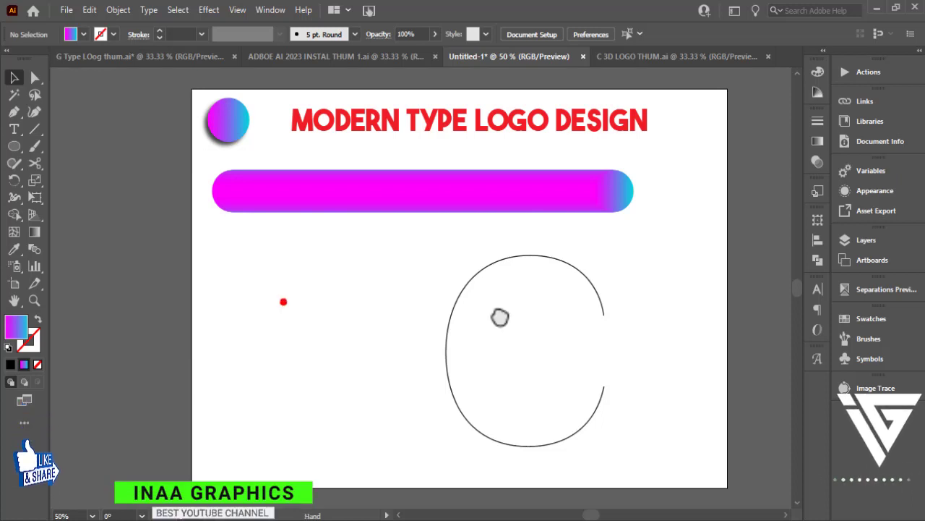
pyautogui.moveTo(732, 190); pyautogui.dragTo(151, 197)
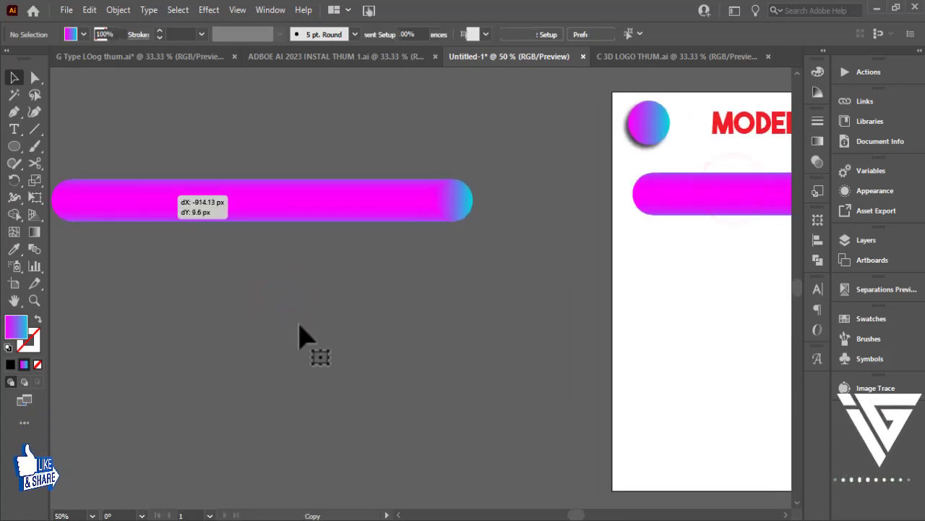
pyautogui.click(479, 384)
pyautogui.click(476, 292)
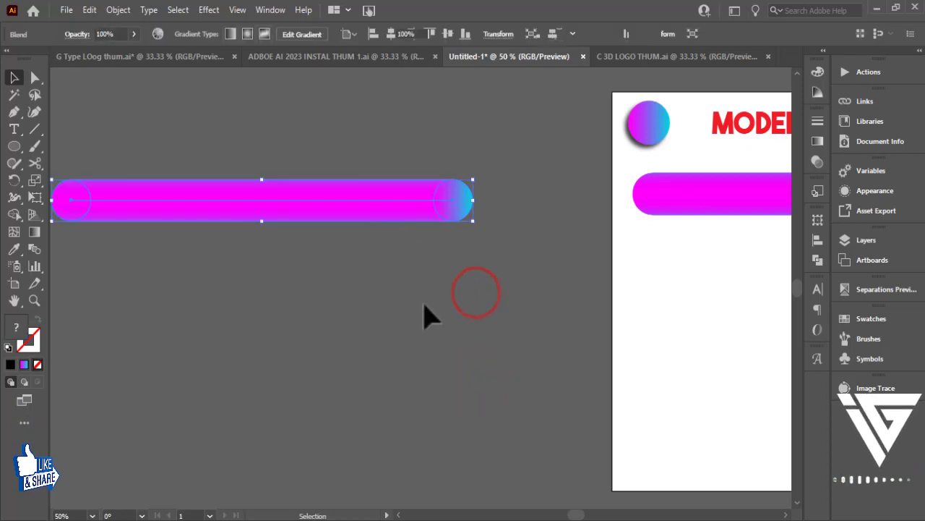
pyautogui.moveTo(616, 310)
pyautogui.mouseDown()
pyautogui.moveTo(241, 316)
pyautogui.moveTo(149, 300)
pyautogui.mouseUp()
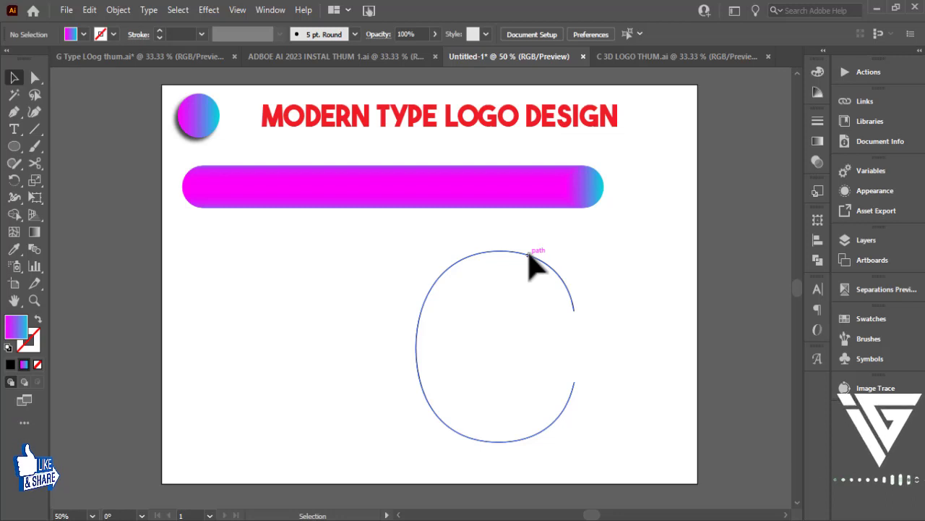
# - Horizontally center the bar and C outline, nudging the C up toward the bar
pyautogui.moveTo(607, 297); pyautogui.dragTo(455, 203)
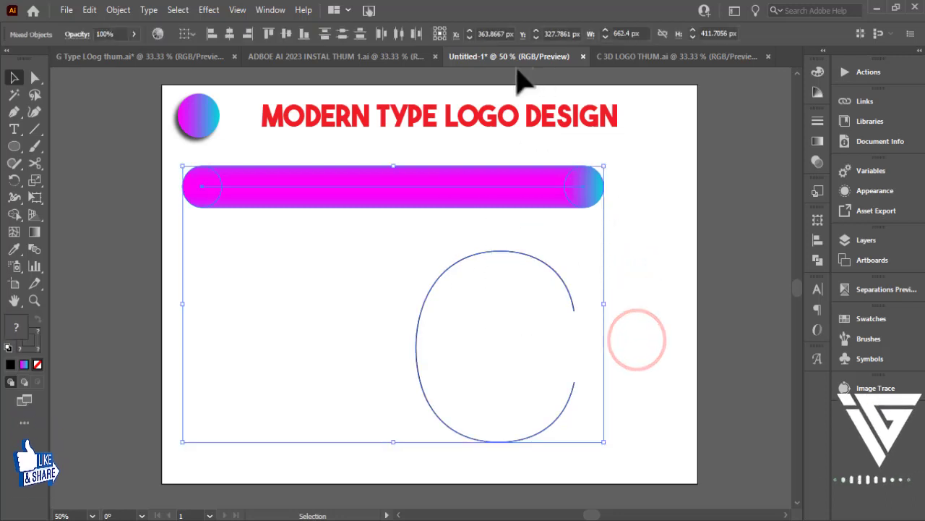
pyautogui.click(227, 33)
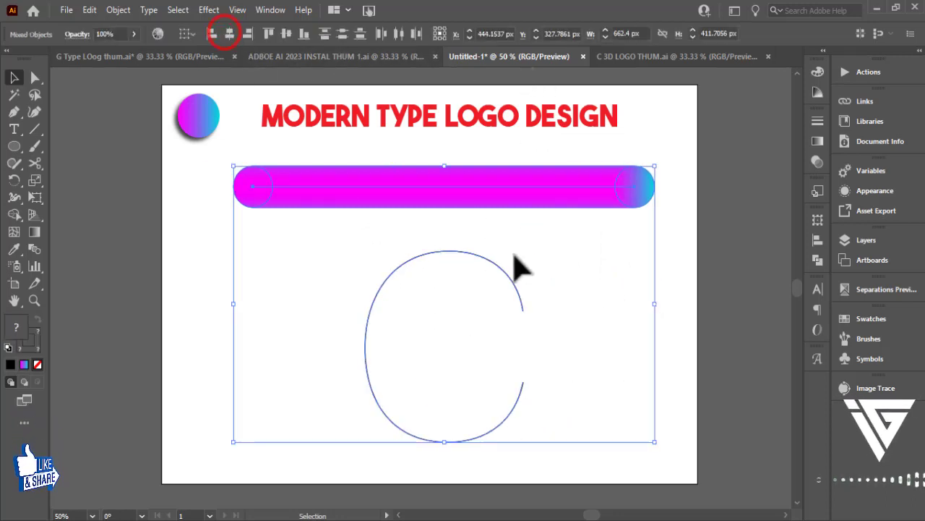
pyautogui.click(582, 303)
pyautogui.moveTo(523, 310); pyautogui.dragTo(523, 280)
pyautogui.click(583, 299)
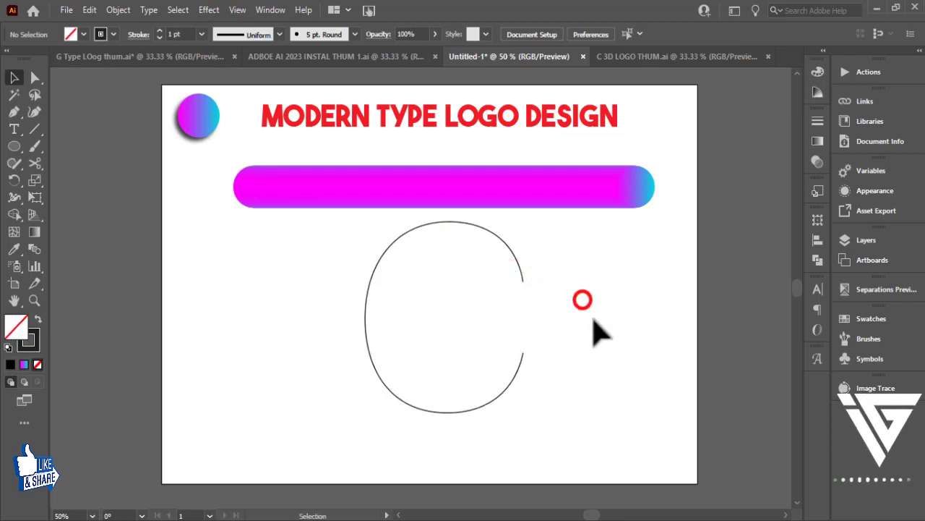
pyautogui.moveTo(593, 323); pyautogui.dragTo(434, 182)
pyautogui.click(227, 33)
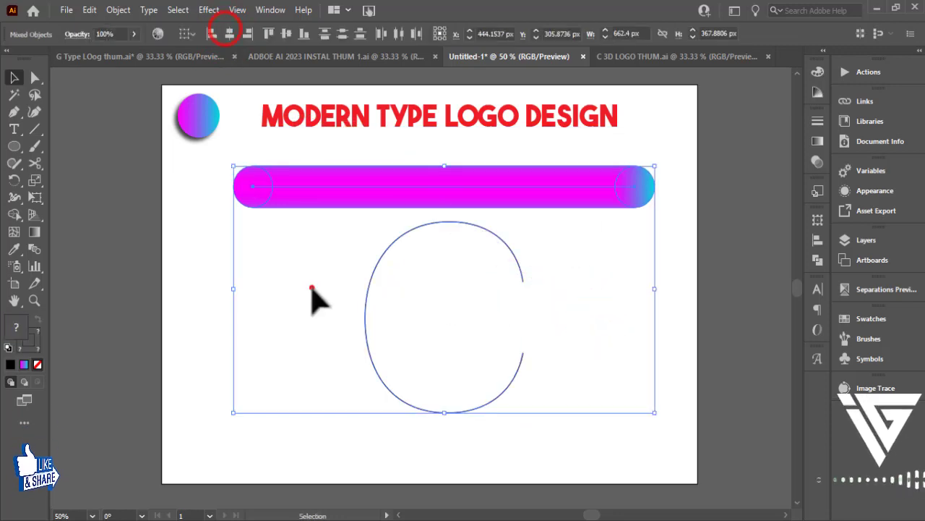
pyautogui.click(311, 287)
pyautogui.click(699, 233)
pyautogui.moveTo(714, 172); pyautogui.dragTo(413, 337)
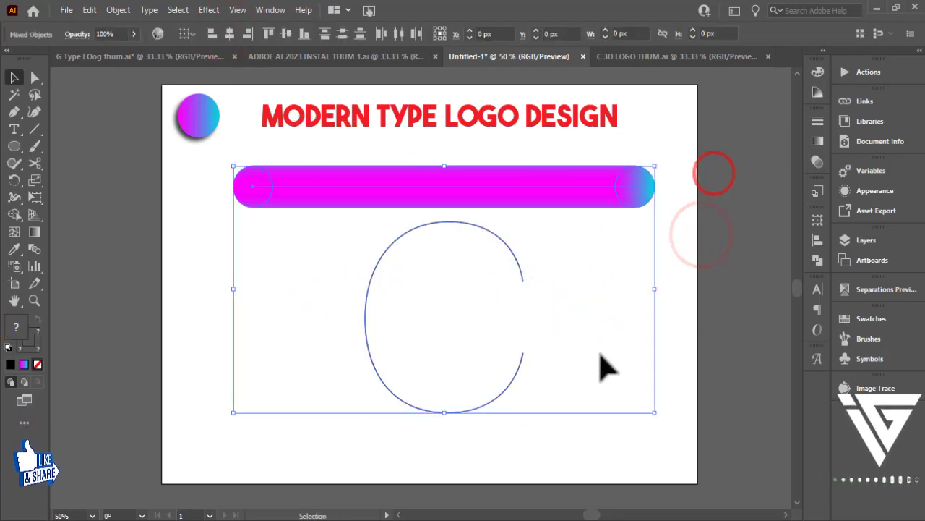
pyautogui.click(594, 425)
# - Expand the C outline into a path, then select it together with the bar
pyautogui.moveTo(537, 440); pyautogui.dragTo(409, 372)
pyautogui.click(119, 10)
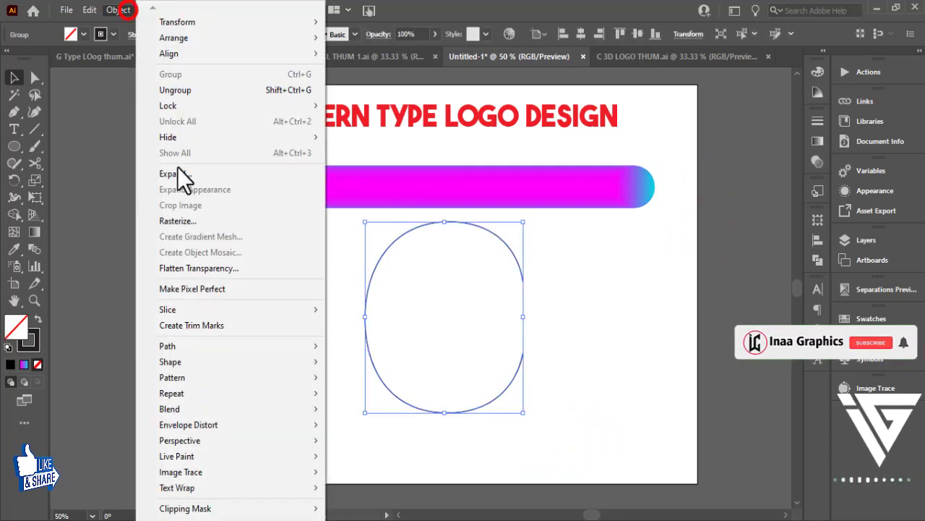
pyautogui.click(180, 173)
pyautogui.click(437, 346)
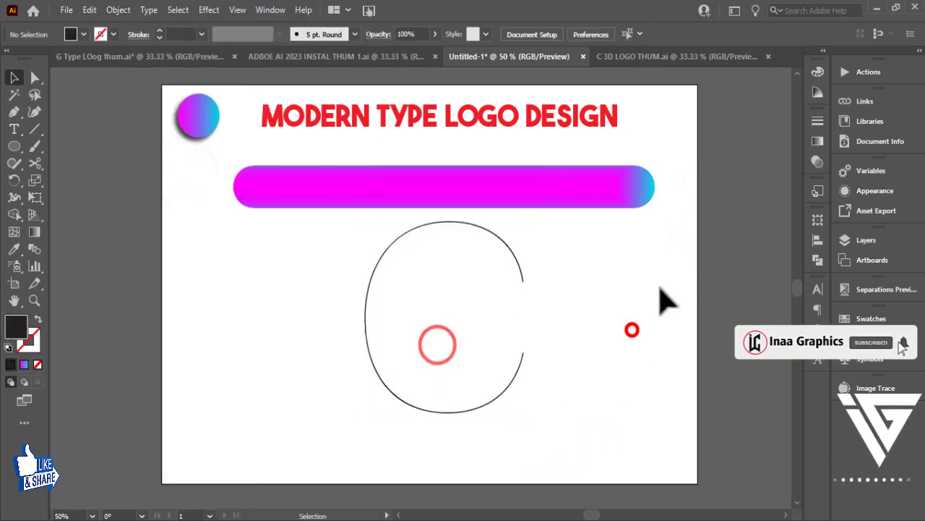
pyautogui.click(655, 368)
pyautogui.moveTo(747, 176); pyautogui.dragTo(390, 314)
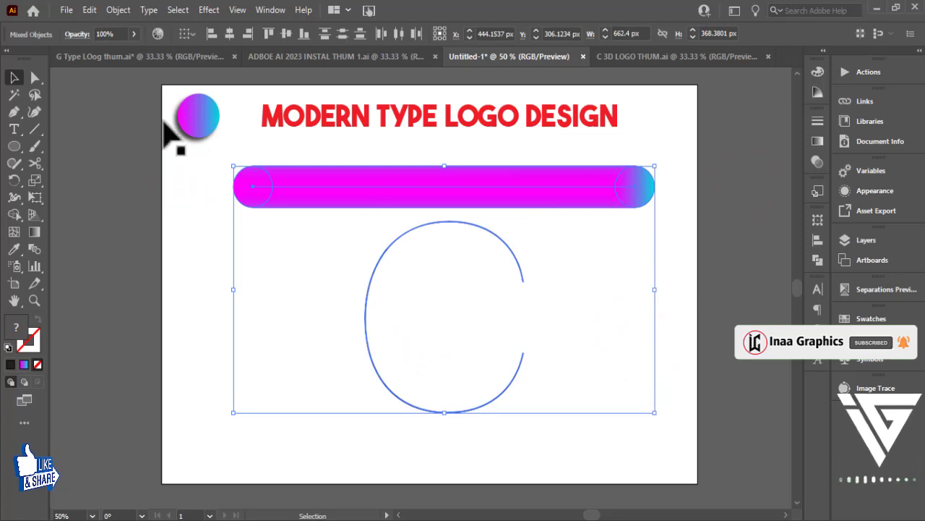
# - Replace the blend's spine with the C arc, then duplicate the gradient C side by side
pyautogui.click(117, 10)
pyautogui.moveTo(170, 408)
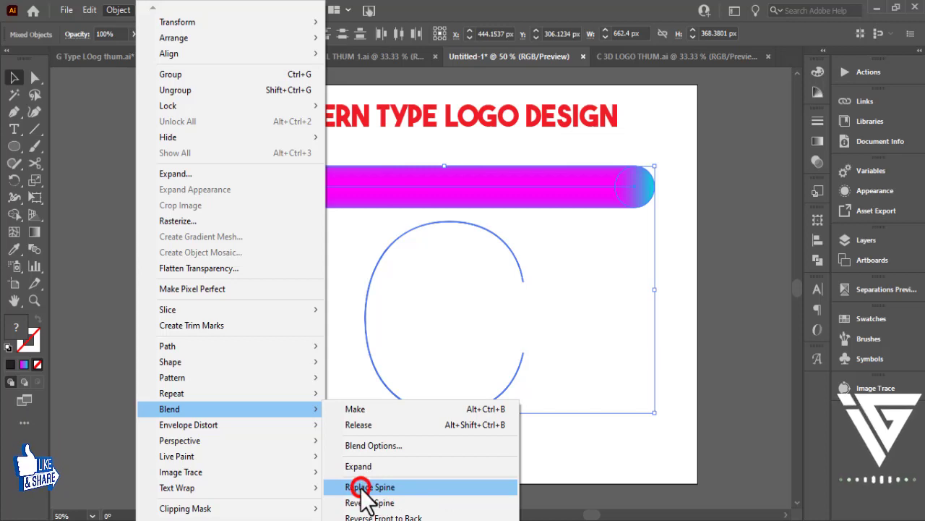
pyautogui.click(365, 487)
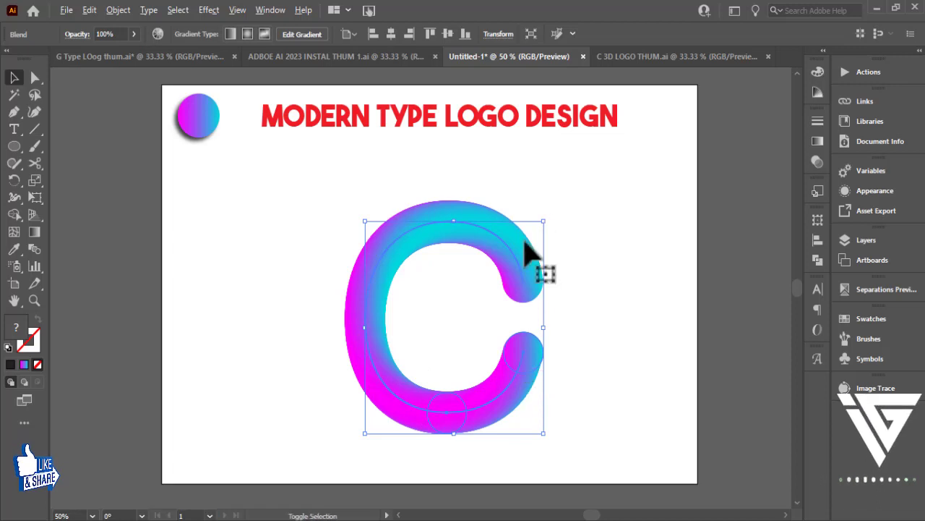
pyautogui.moveTo(526, 249); pyautogui.dragTo(346, 245)
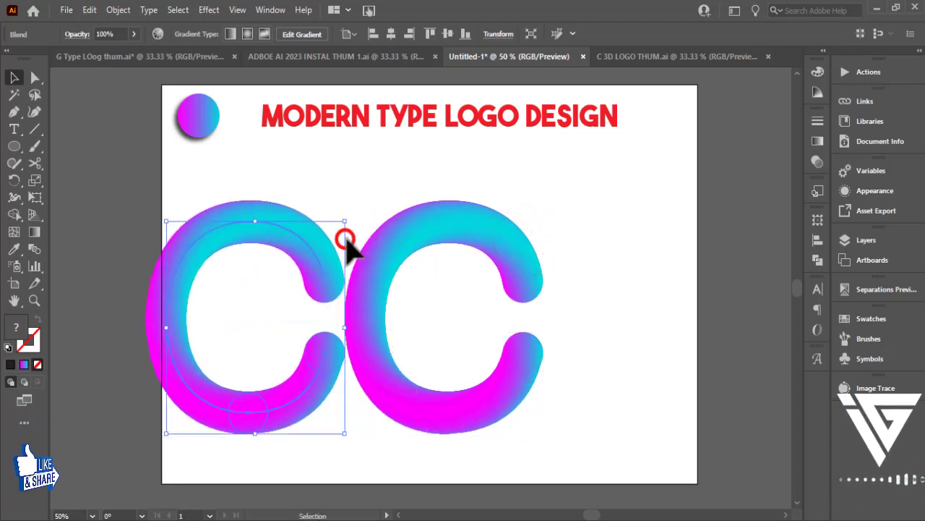
pyautogui.click(379, 245)
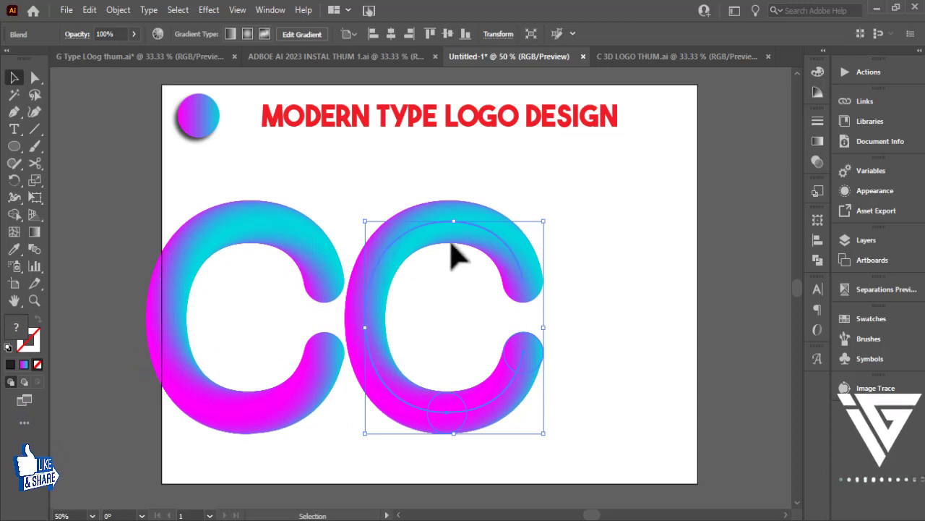
pyautogui.moveTo(445, 238); pyautogui.dragTo(508, 240)
pyautogui.moveTo(326, 269); pyautogui.dragTo(355, 273)
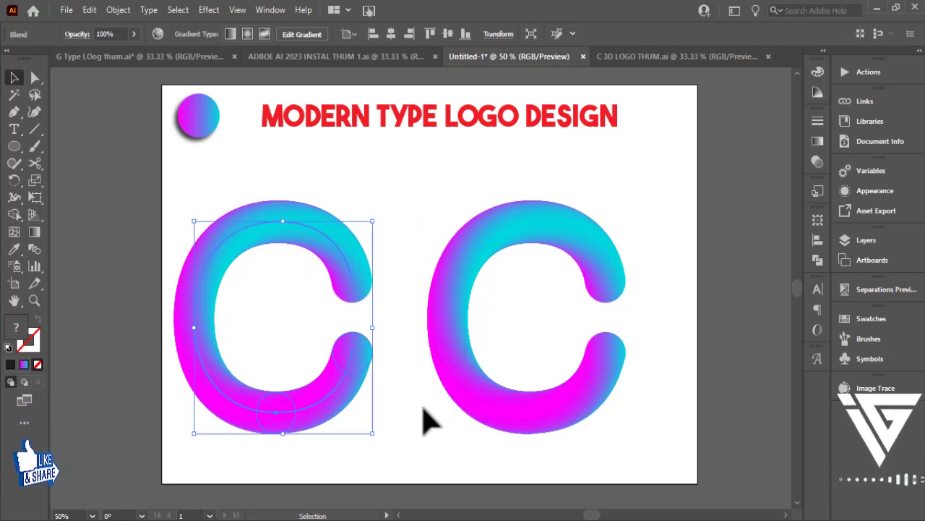
# - Select the right gradient C on its own
pyautogui.click(678, 266)
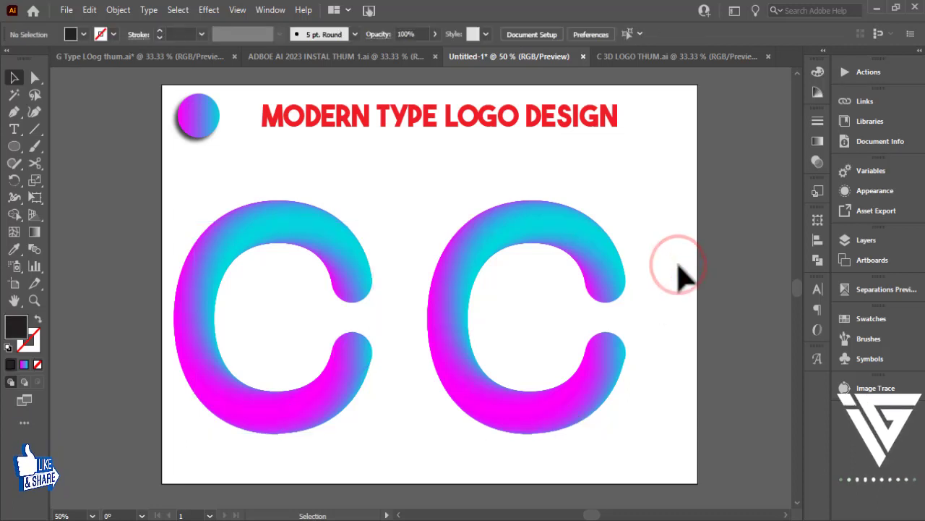
pyautogui.moveTo(645, 239); pyautogui.dragTo(564, 278)
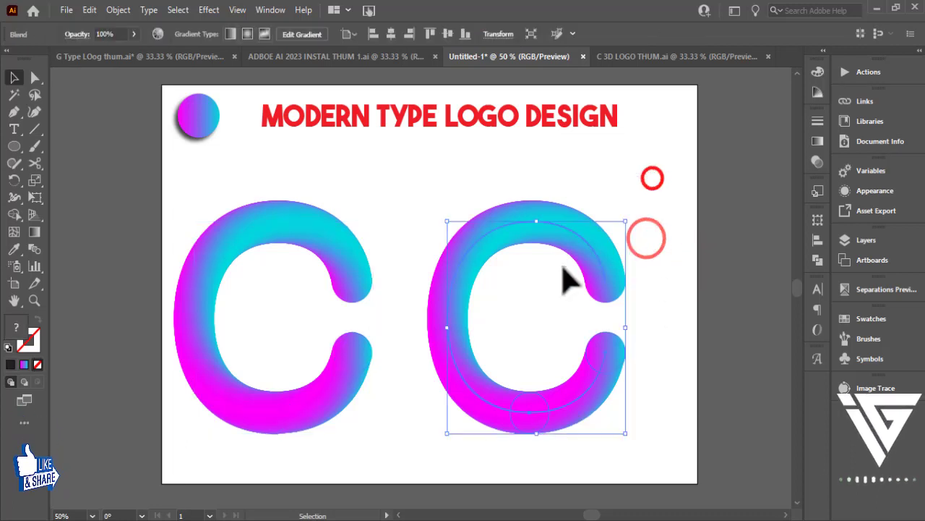
pyautogui.click(215, 12)
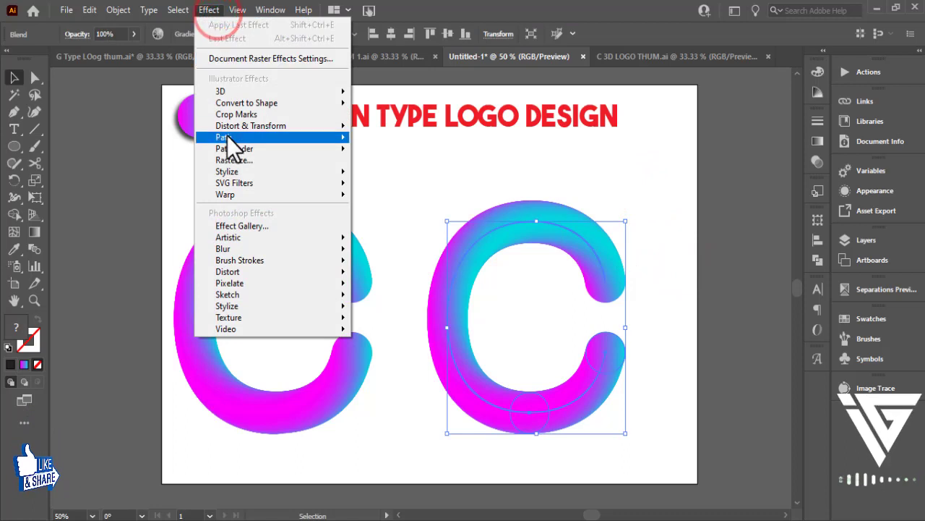
pyautogui.moveTo(251, 126)
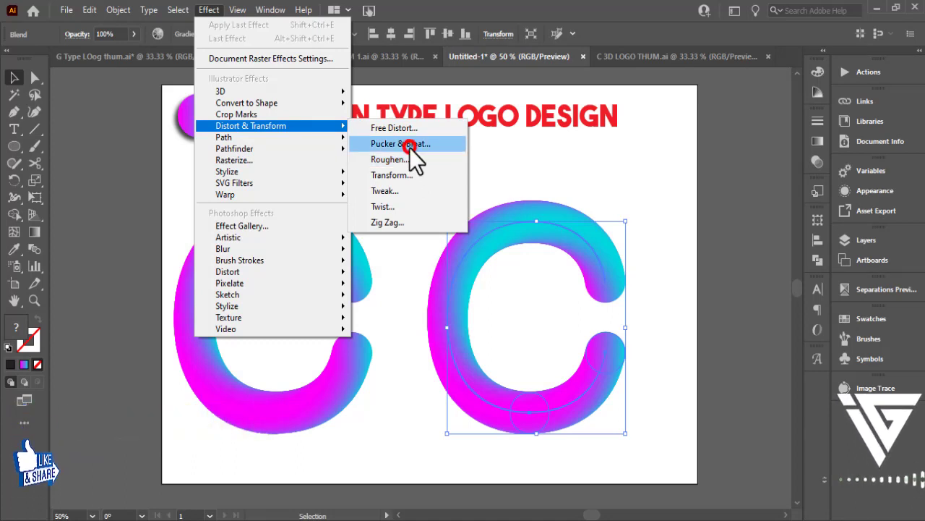
# - Apply Pucker & Bloat to the right gradient C with a 47% bloat
pyautogui.click(409, 145)
pyautogui.moveTo(623, 205)
pyautogui.mouseDown()
pyautogui.moveTo(664, 100)
pyautogui.moveTo(627, 91)
pyautogui.mouseUp()
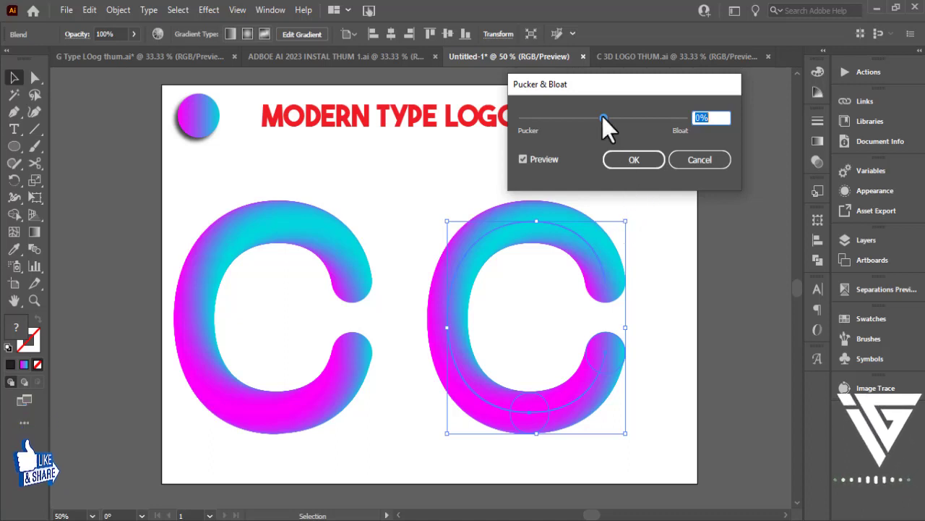
pyautogui.moveTo(604, 117); pyautogui.dragTo(626, 119)
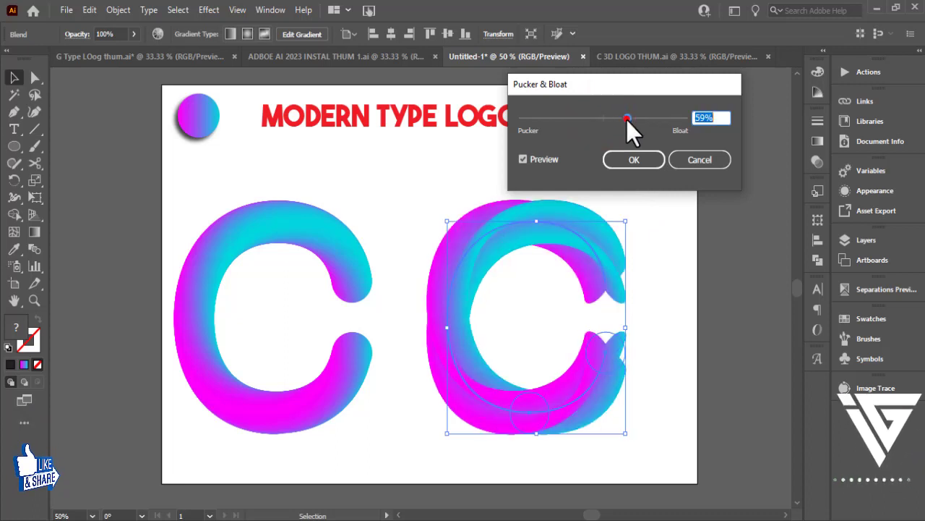
pyautogui.moveTo(627, 120); pyautogui.dragTo(614, 121)
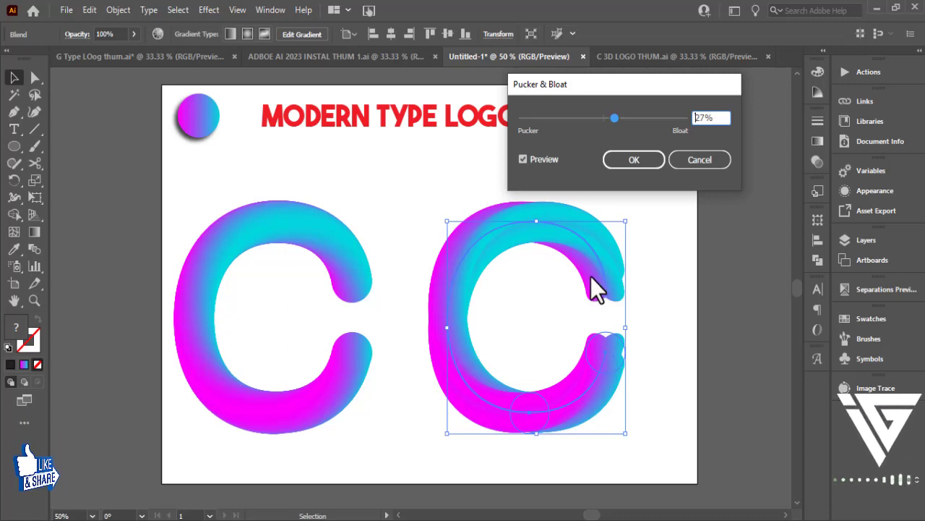
pyautogui.click(616, 119)
pyautogui.moveTo(616, 120); pyautogui.dragTo(624, 122)
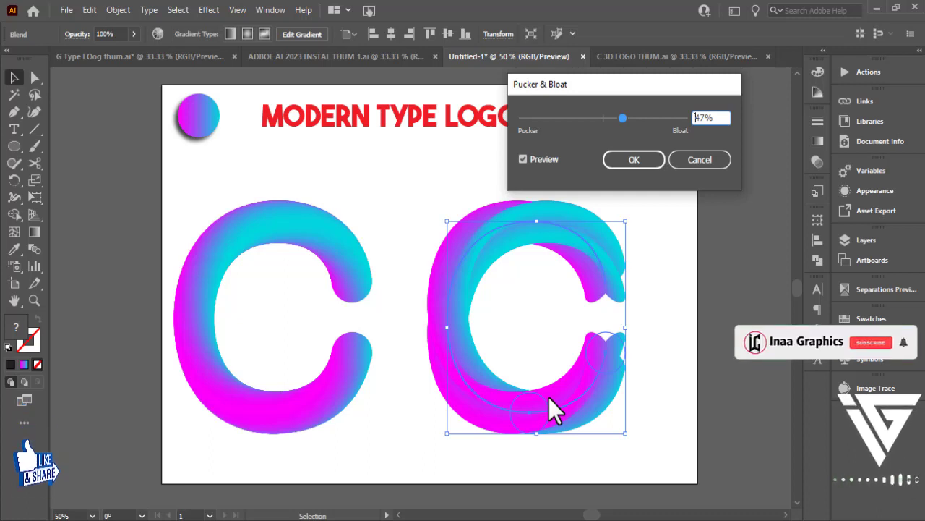
pyautogui.click(632, 160)
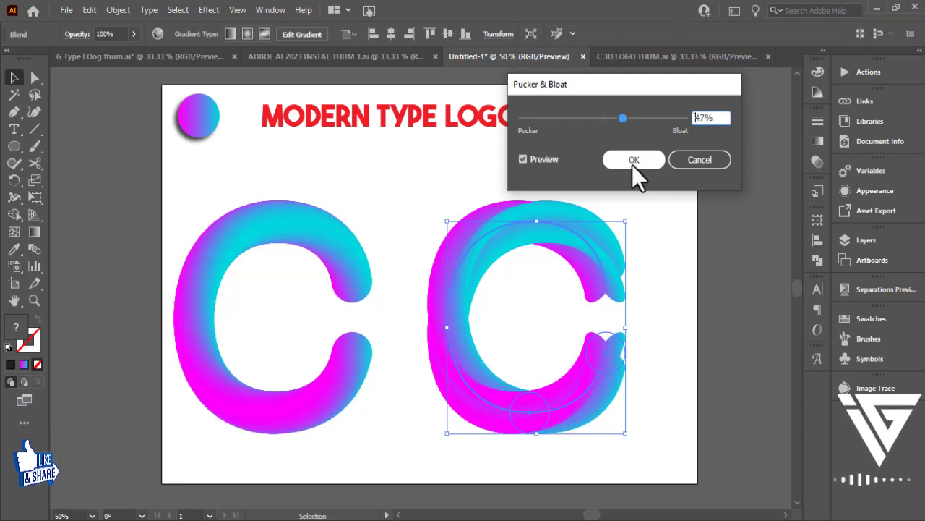
pyautogui.click(644, 165)
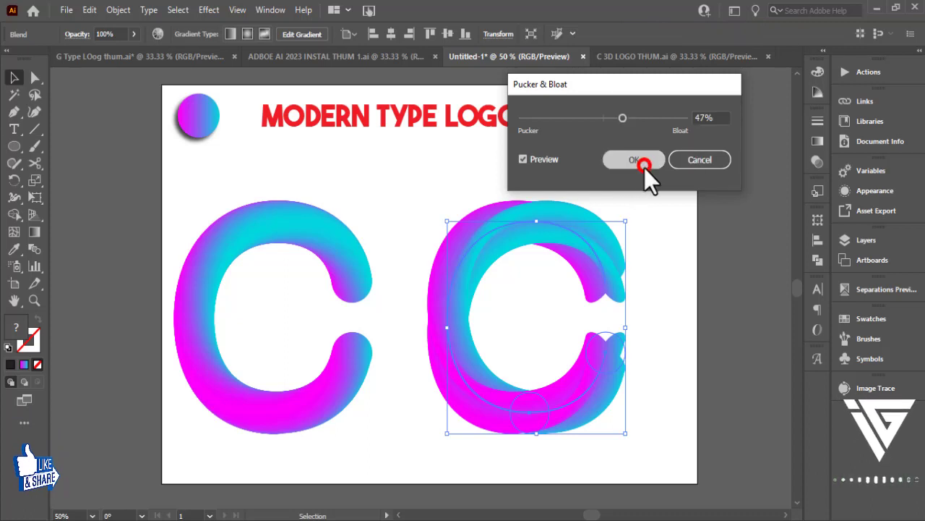
# - Delete the extra plain gradient C on the left of the artboard
pyautogui.click(677, 287)
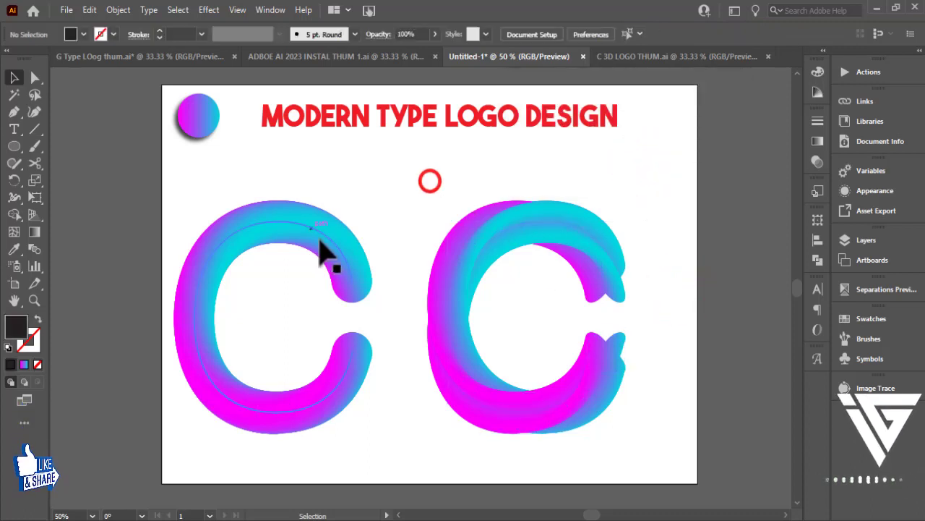
pyautogui.moveTo(366, 238); pyautogui.dragTo(384, 243)
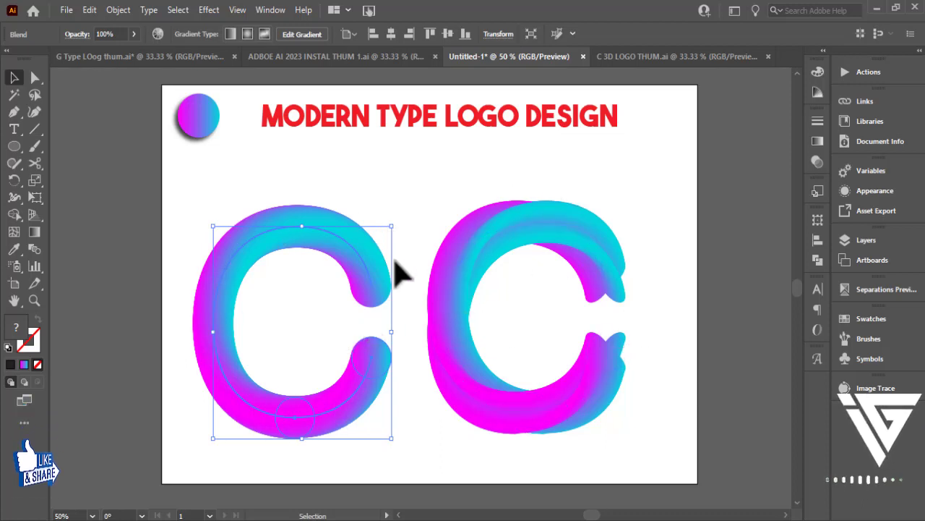
pyautogui.click(381, 203)
pyautogui.moveTo(431, 192); pyautogui.dragTo(378, 320)
pyautogui.press('Delete')
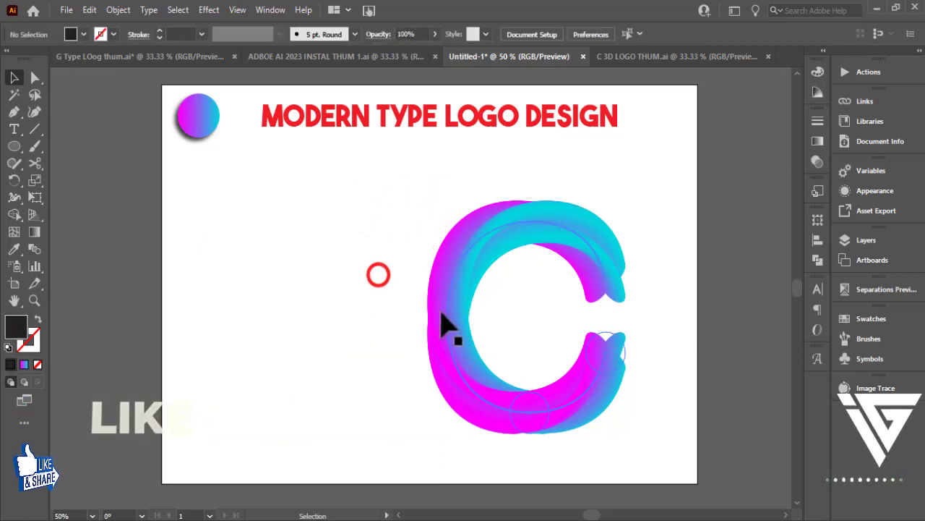
# - Centre the remaining gradient C blend horizontally and vertically, then nudge it slightly lower
pyautogui.click(440, 315)
pyautogui.click(390, 34)
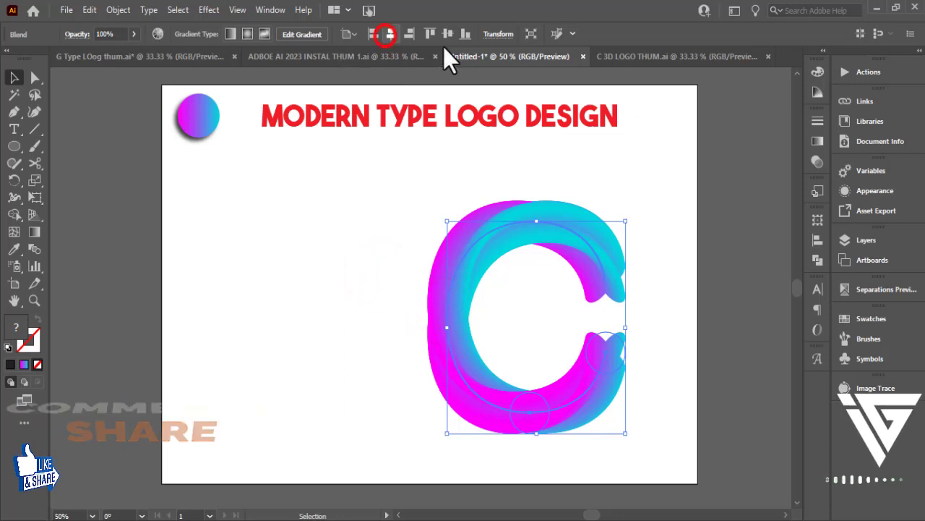
pyautogui.click(448, 33)
pyautogui.click(619, 218)
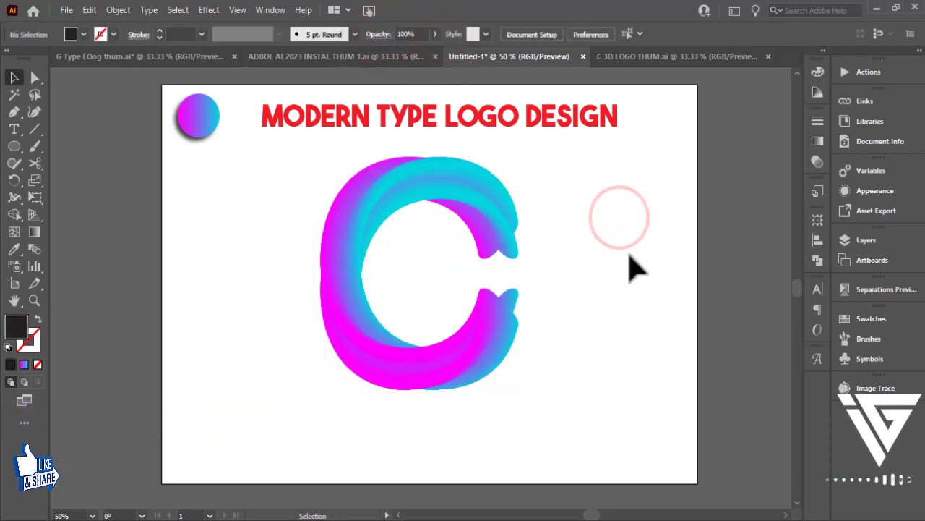
pyautogui.moveTo(492, 228); pyautogui.dragTo(491, 246)
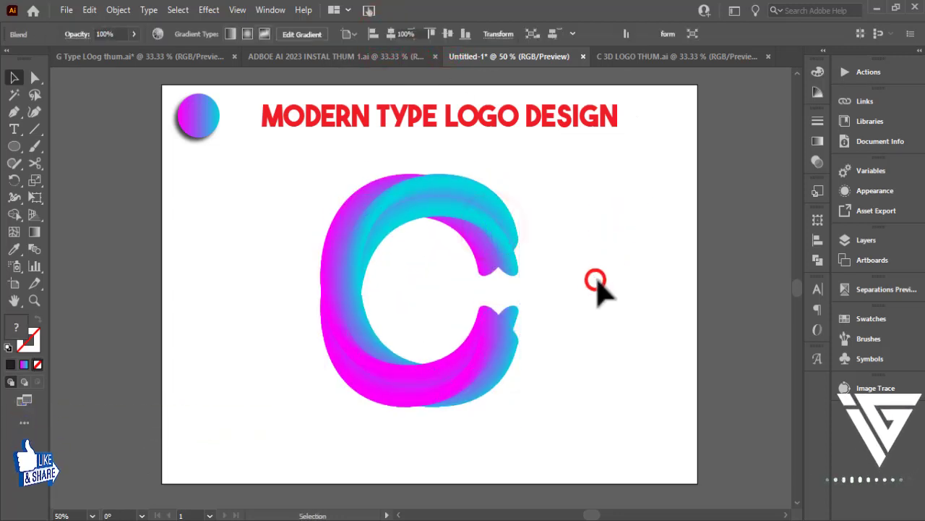
pyautogui.moveTo(561, 274); pyautogui.dragTo(594, 279)
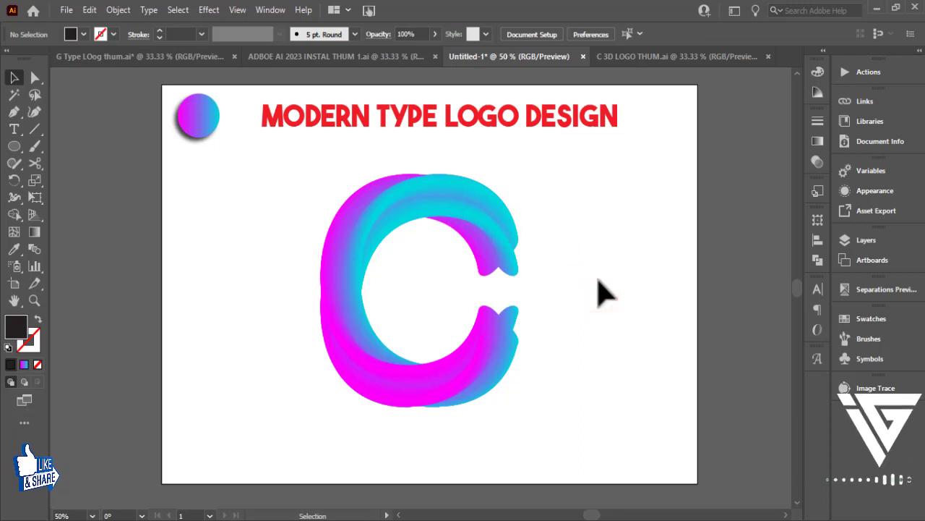
pyautogui.click(619, 234)
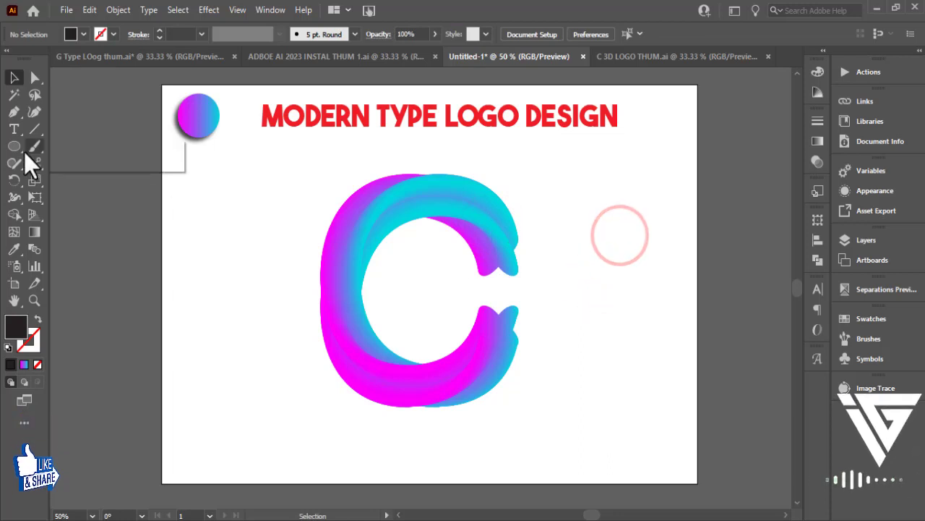
# - Draw a dark rectangle aligned to the artboard's left and top, stretched to cover it
pyautogui.click(15, 145)
pyautogui.click(72, 147)
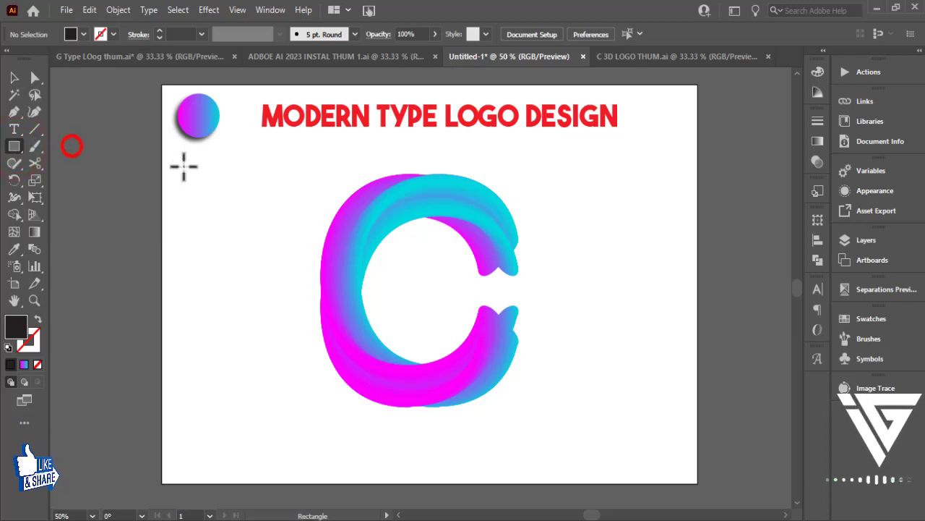
pyautogui.moveTo(187, 160); pyautogui.dragTo(710, 431)
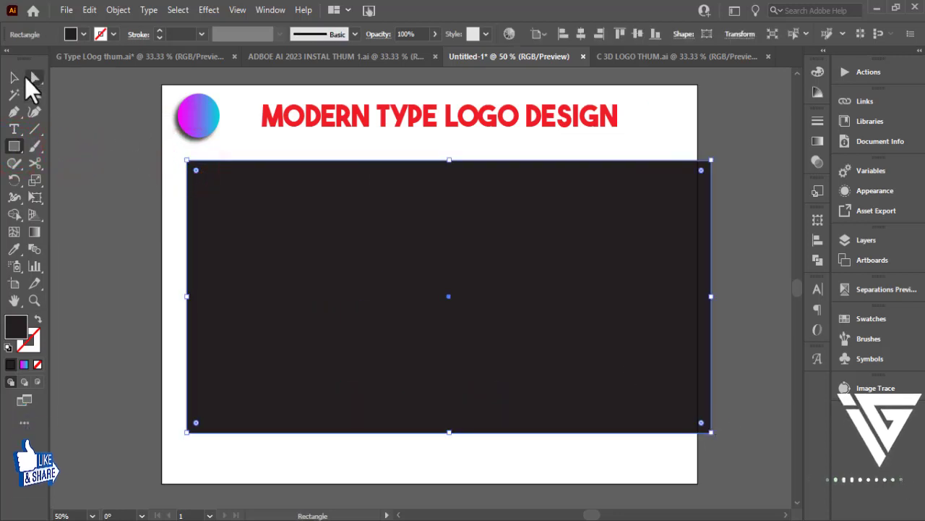
pyautogui.click(15, 78)
pyautogui.click(562, 33)
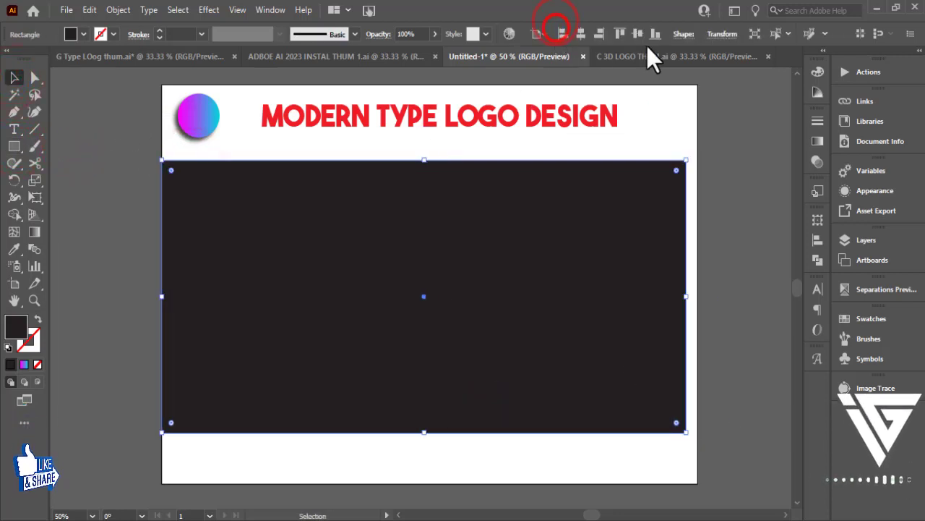
pyautogui.click(620, 34)
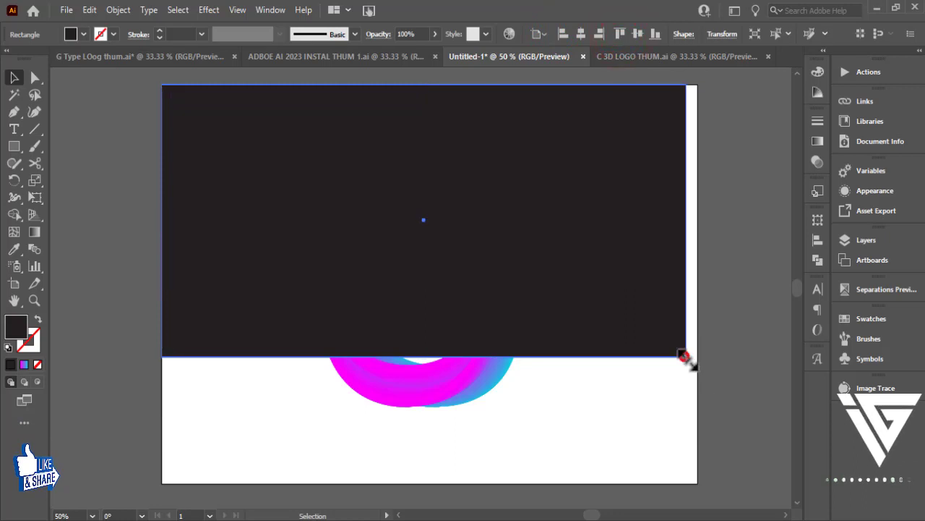
pyautogui.moveTo(684, 356); pyautogui.dragTo(698, 473)
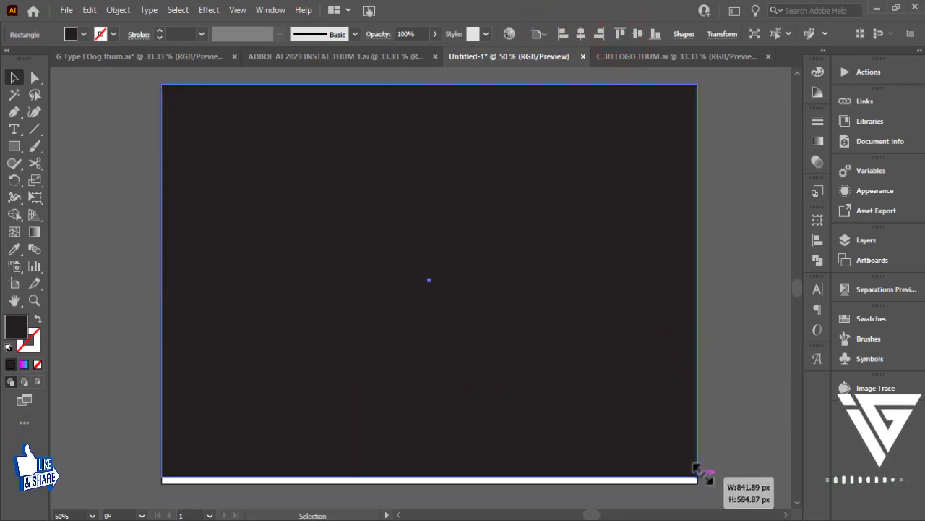
pyautogui.moveTo(697, 470); pyautogui.dragTo(697, 482)
# - Send the dark rectangle behind all other artwork
pyautogui.rightClick(657, 434)
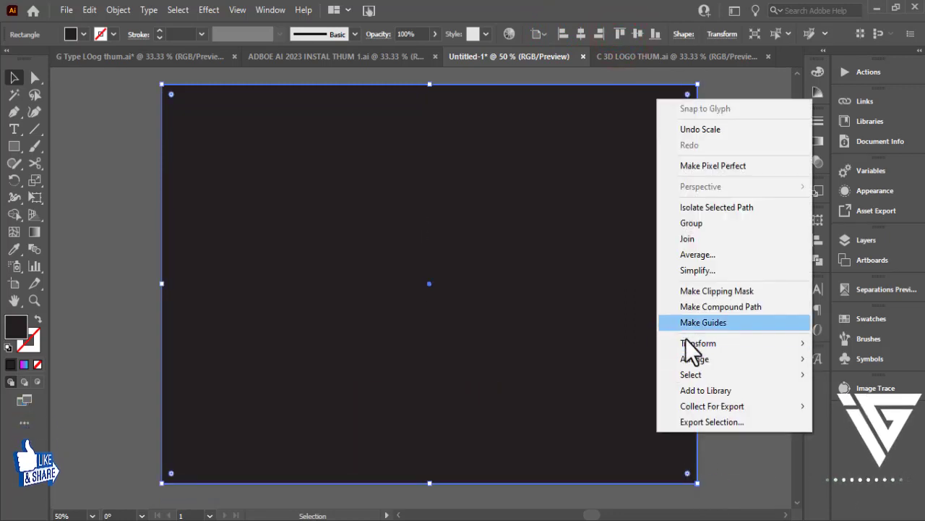
pyautogui.click(526, 403)
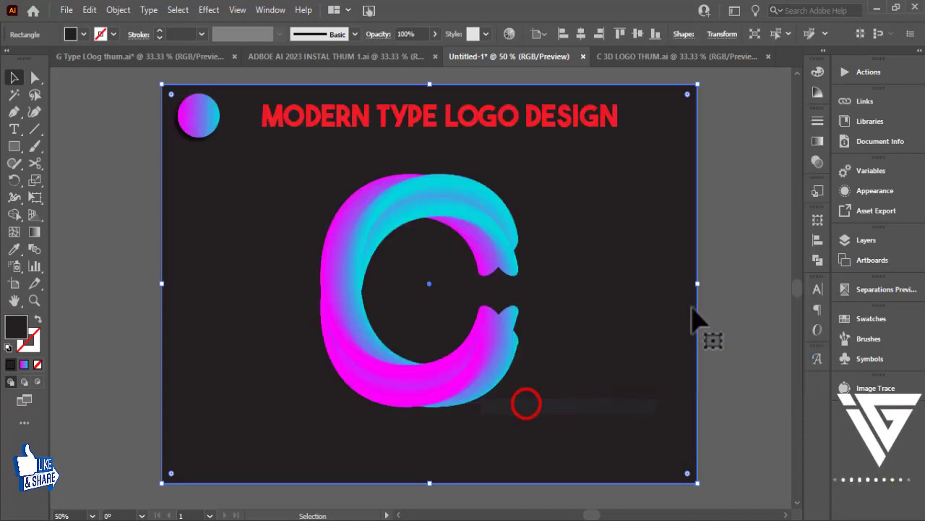
pyautogui.click(715, 285)
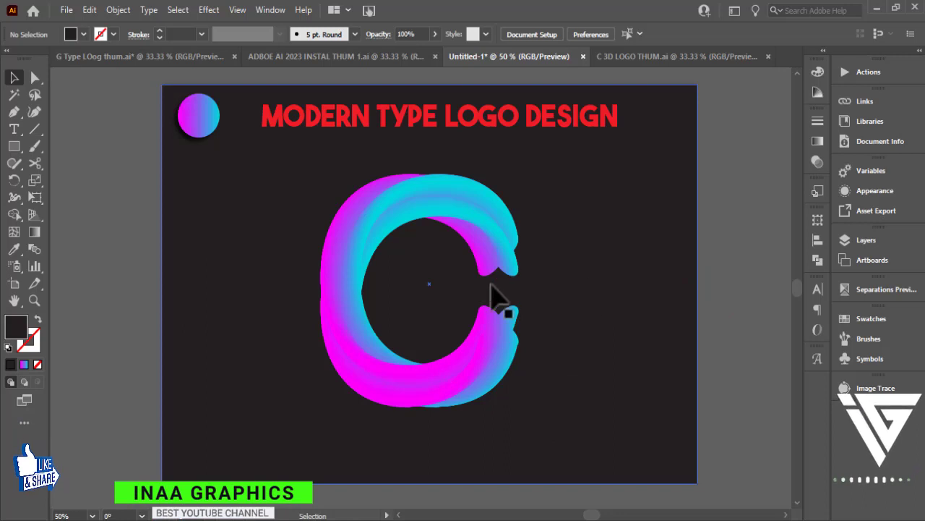
# - Replace the MODERN TYPE LOGO DESIGN title text with 'TAGLINE HERE'
pyautogui.click(433, 118)
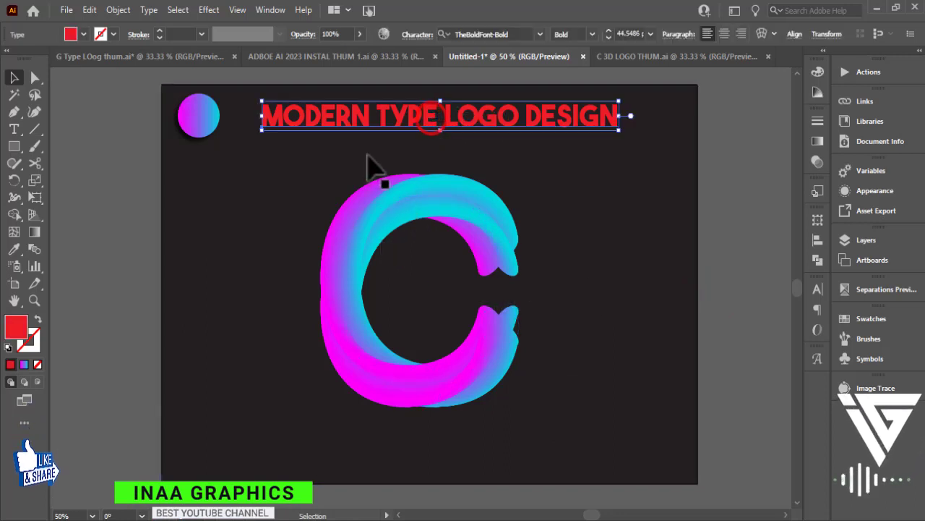
pyautogui.doubleClick(504, 119)
pyautogui.moveTo(618, 117)
pyautogui.mouseDown()
pyautogui.moveTo(319, 99)
pyautogui.moveTo(265, 86)
pyautogui.mouseUp()
pyautogui.press('BackSpace')
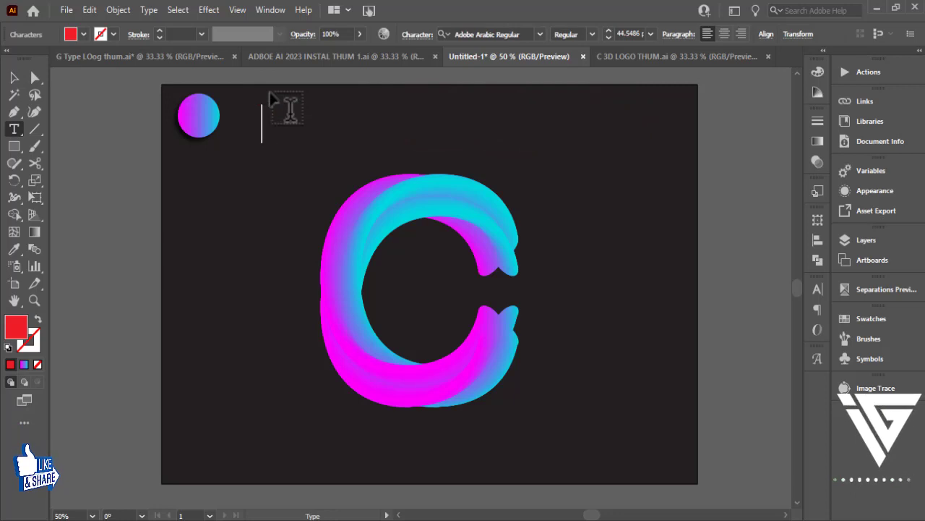
pyautogui.click(867, 517)
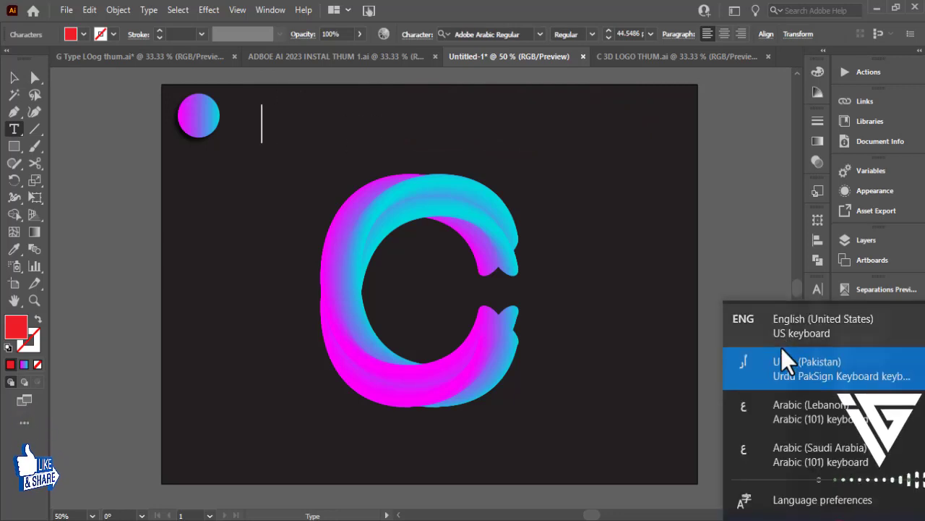
pyautogui.click(795, 322)
pyautogui.write('t')
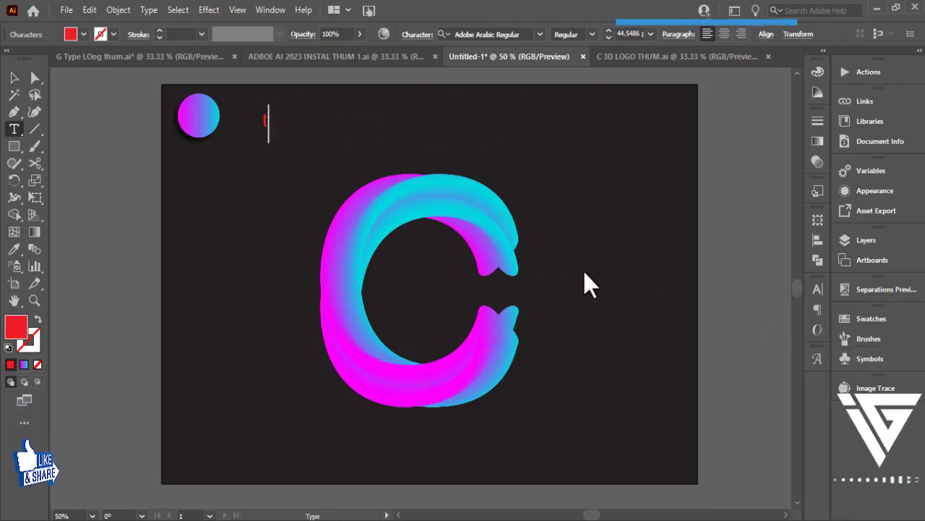
pyautogui.write('AGLINE H')
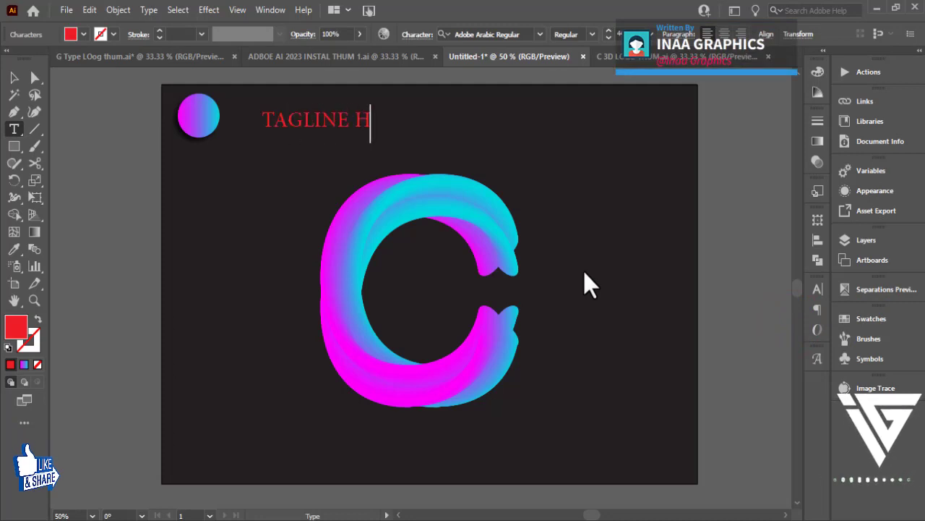
pyautogui.write('RTE')
pyautogui.press('BackSpace')
pyautogui.press('BackSpace')
pyautogui.press('BackSpace')
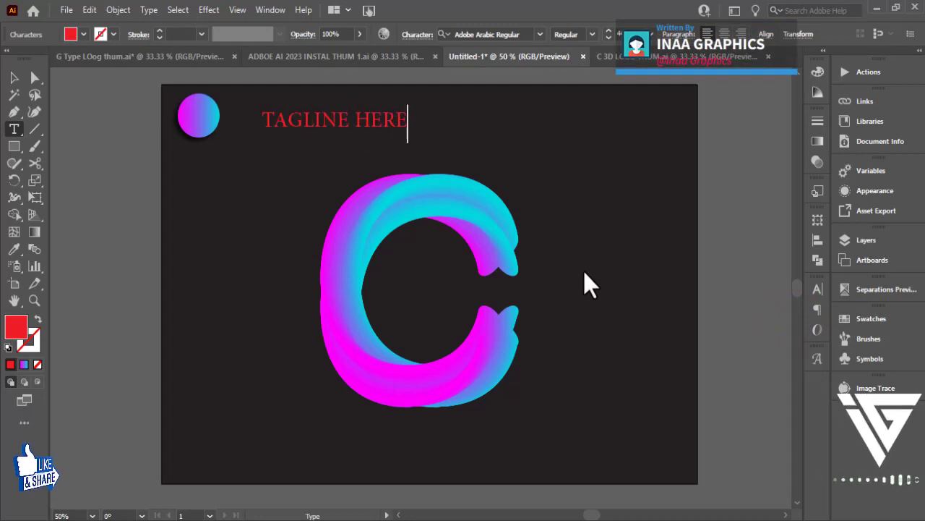
# - Give the tagline a white fill and move it beneath the gradient C
pyautogui.click(13, 77)
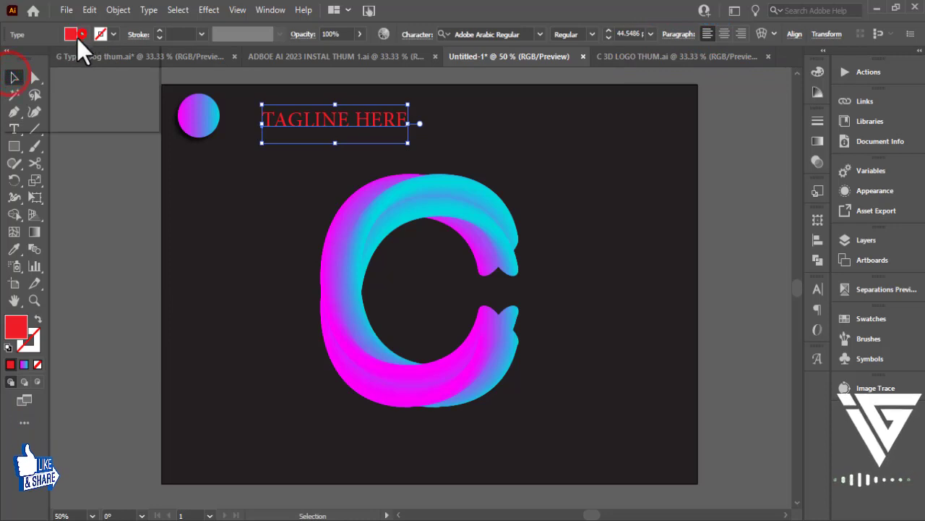
pyautogui.click(81, 34)
pyautogui.click(30, 60)
pyautogui.moveTo(363, 125); pyautogui.dragTo(460, 443)
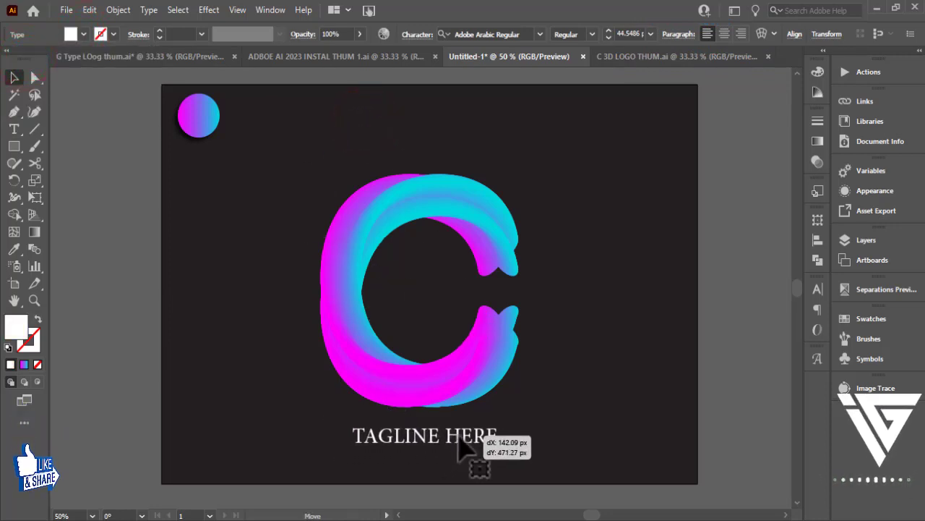
pyautogui.click(727, 341)
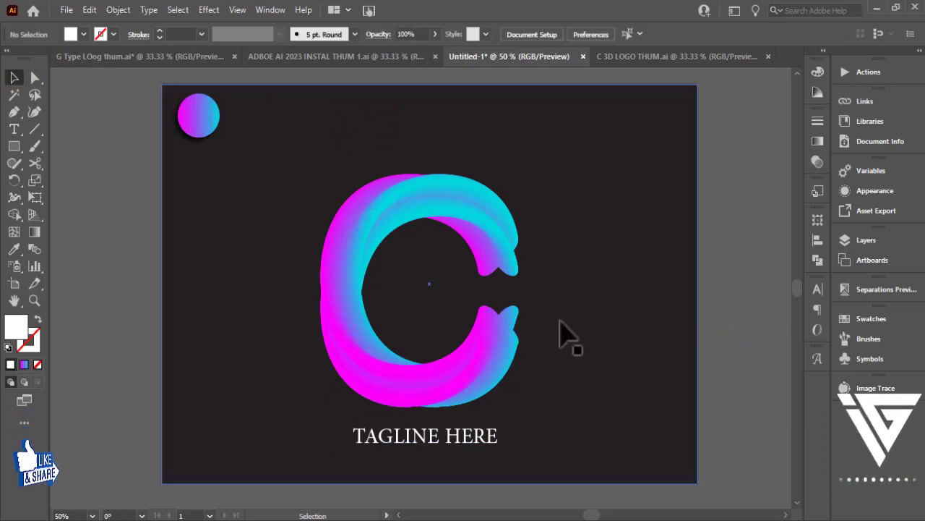
pyautogui.click(708, 319)
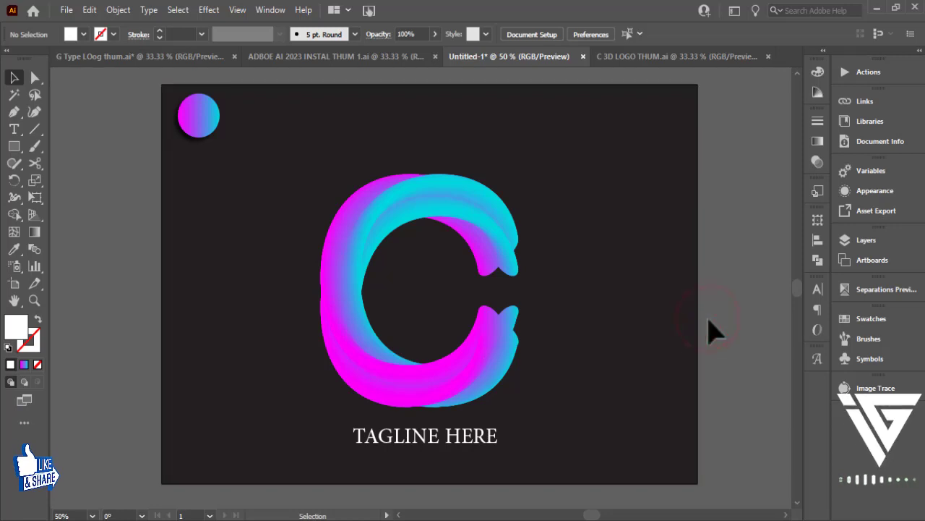